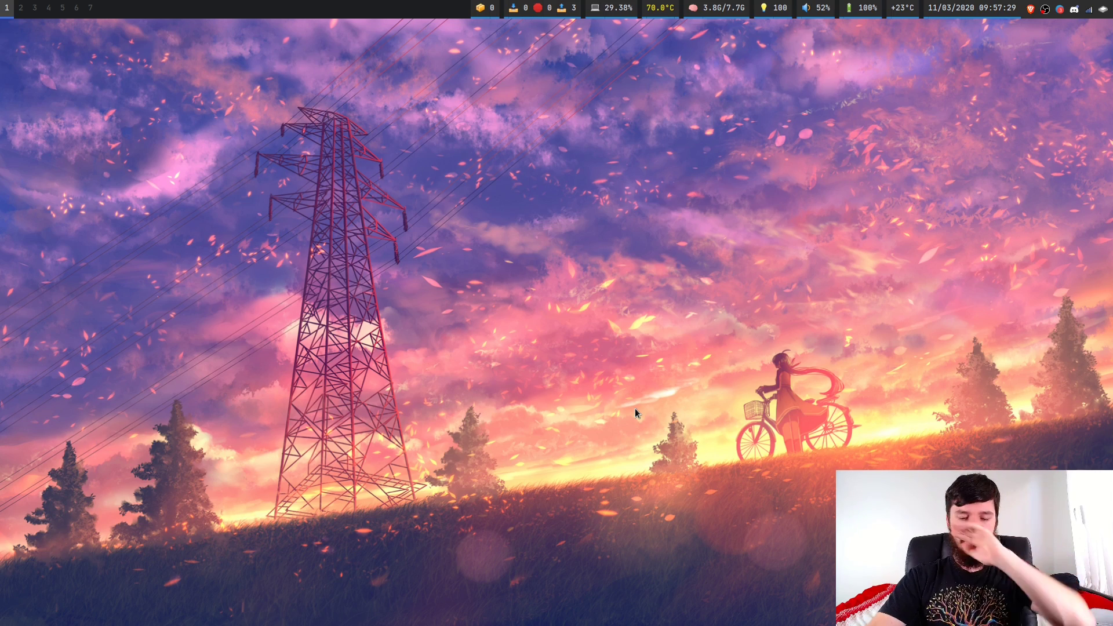
Open a Brave window and an st terminal beside it, then fullscreen the terminal.
key(super+b)
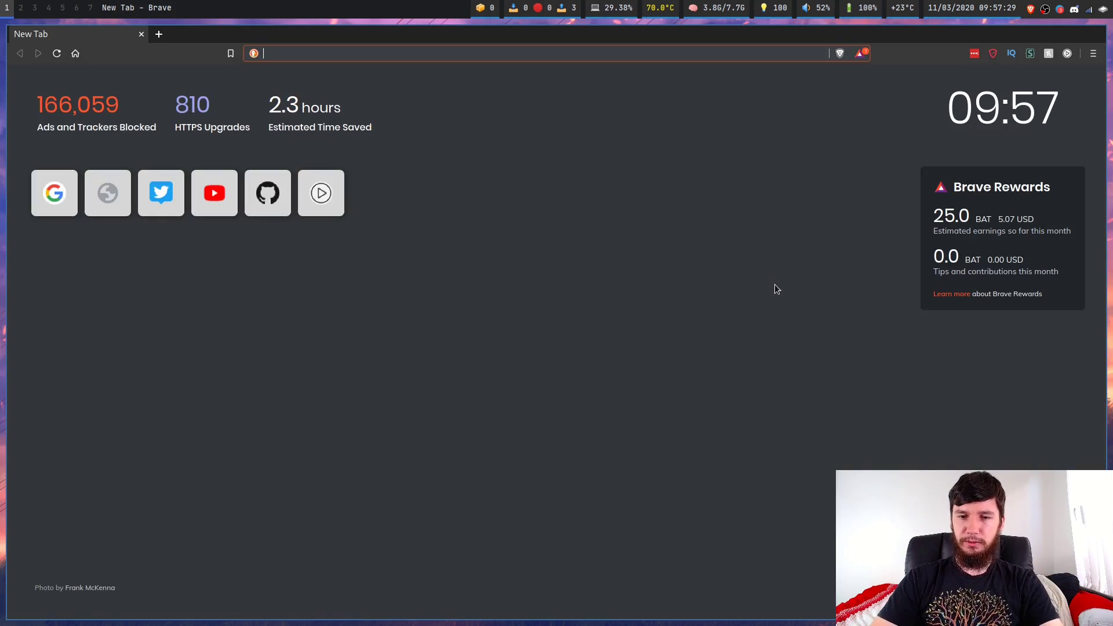
key(super+Return)
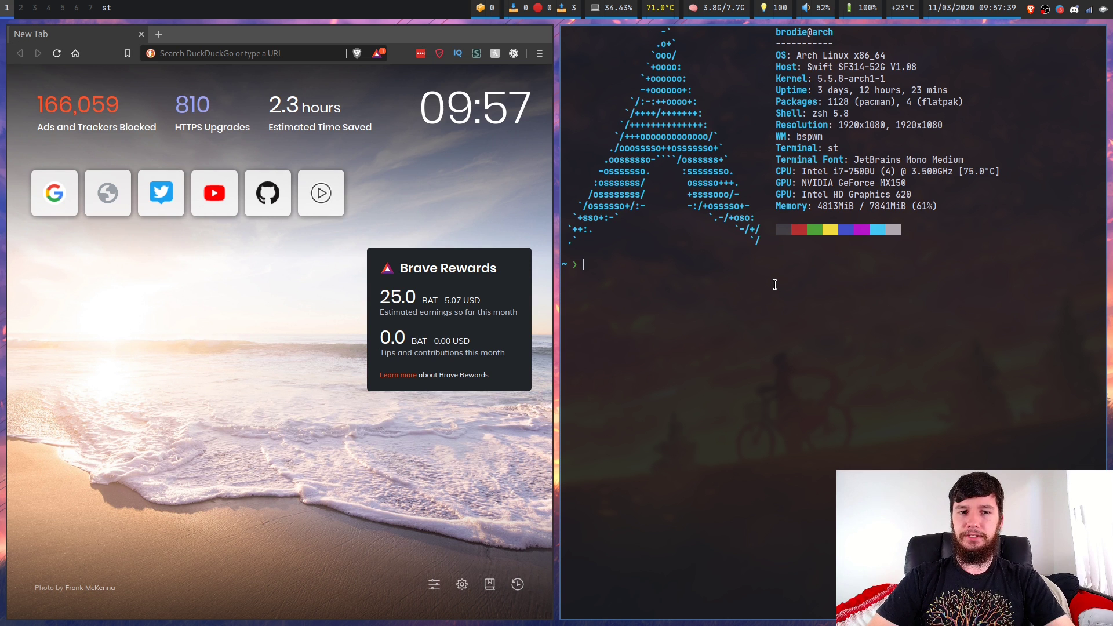
key(super+m)
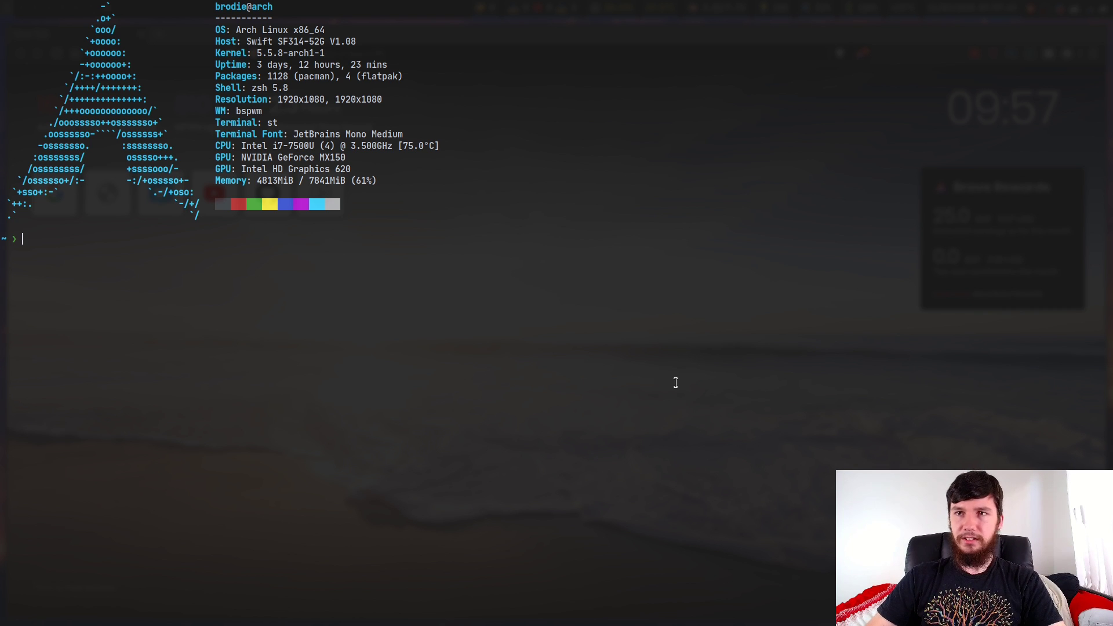
Open lf fullscreen, then quit lf and close the fullscreen terminal to reveal Brave's New Tab page.
key(ctrl+d)
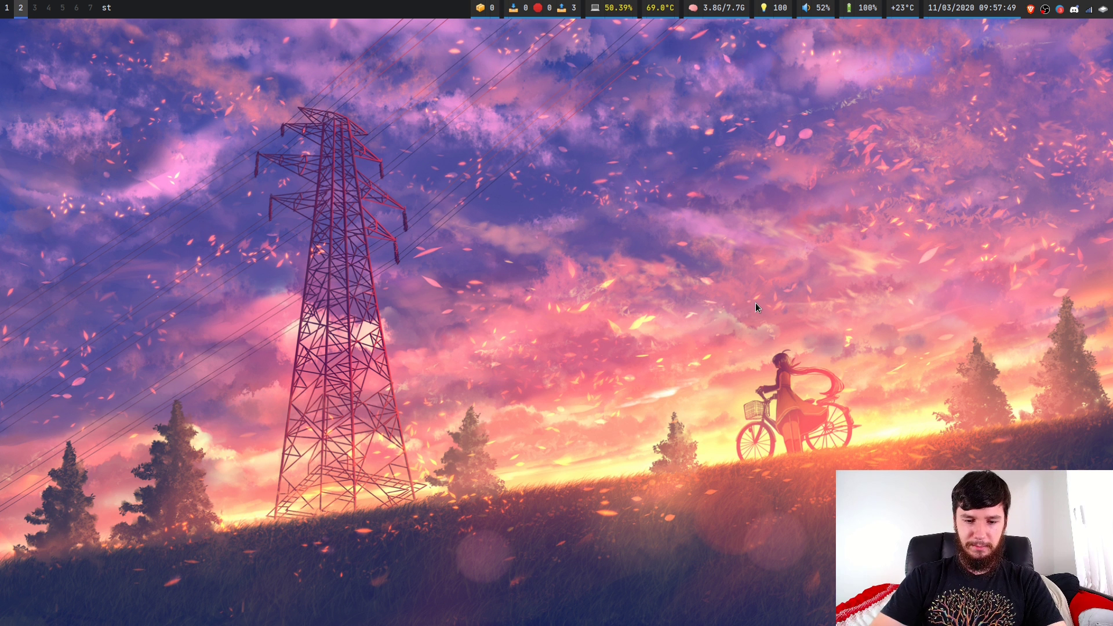
key(super+r)
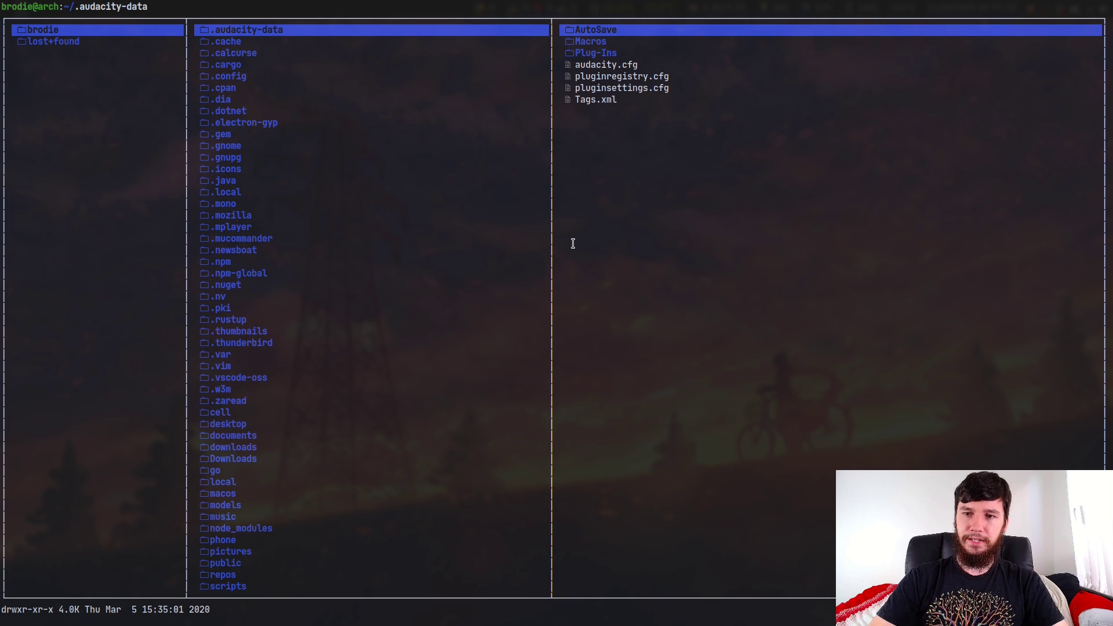
key(q)
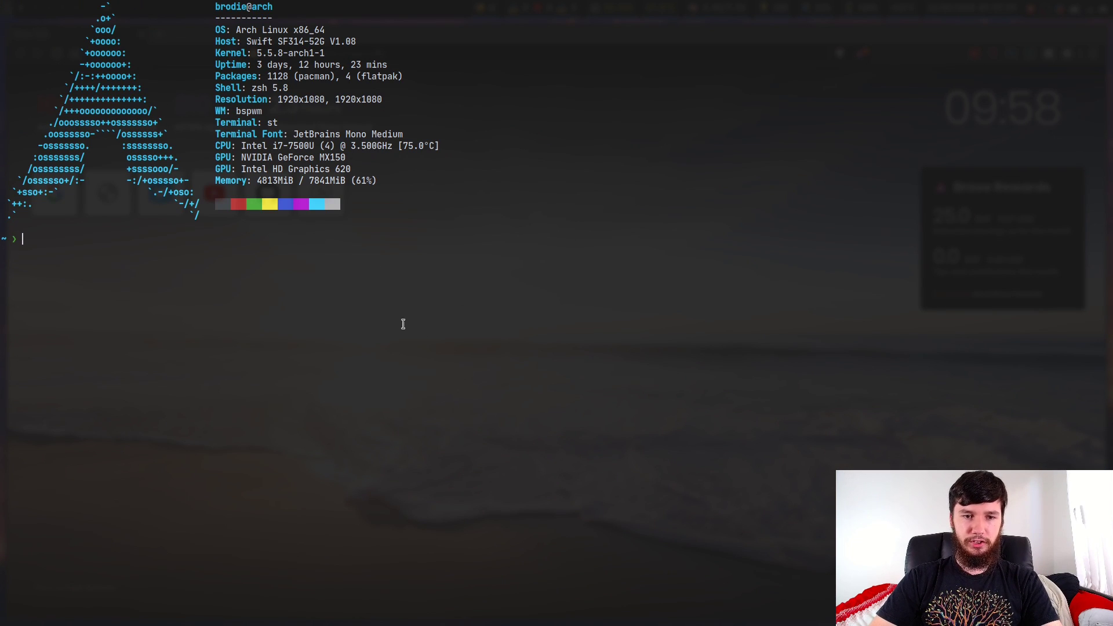
key(ctrl+d)
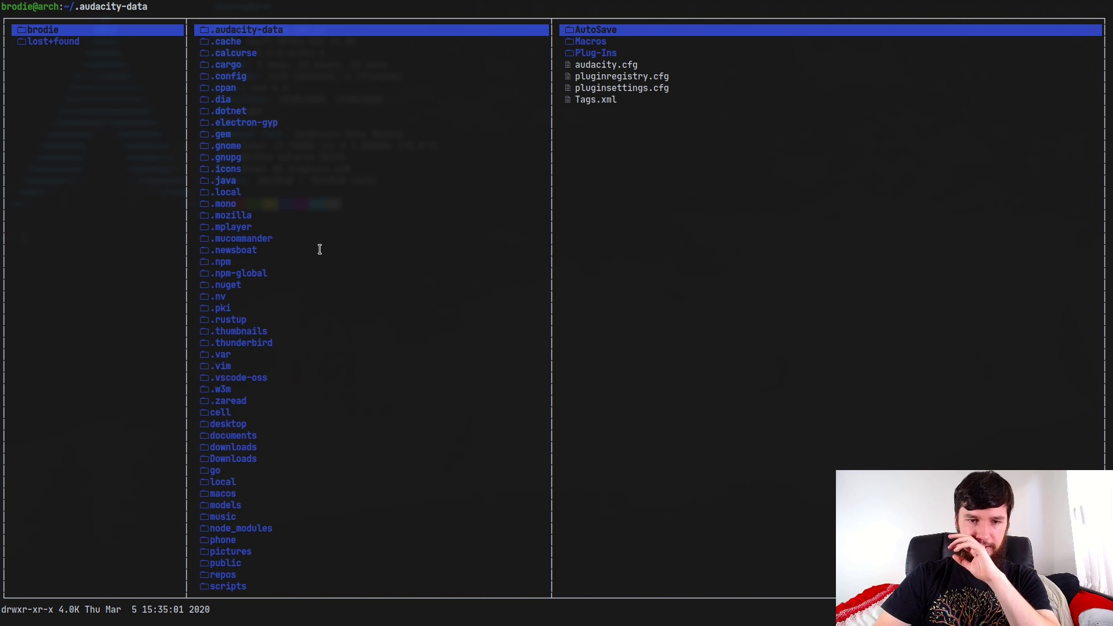
key(q)
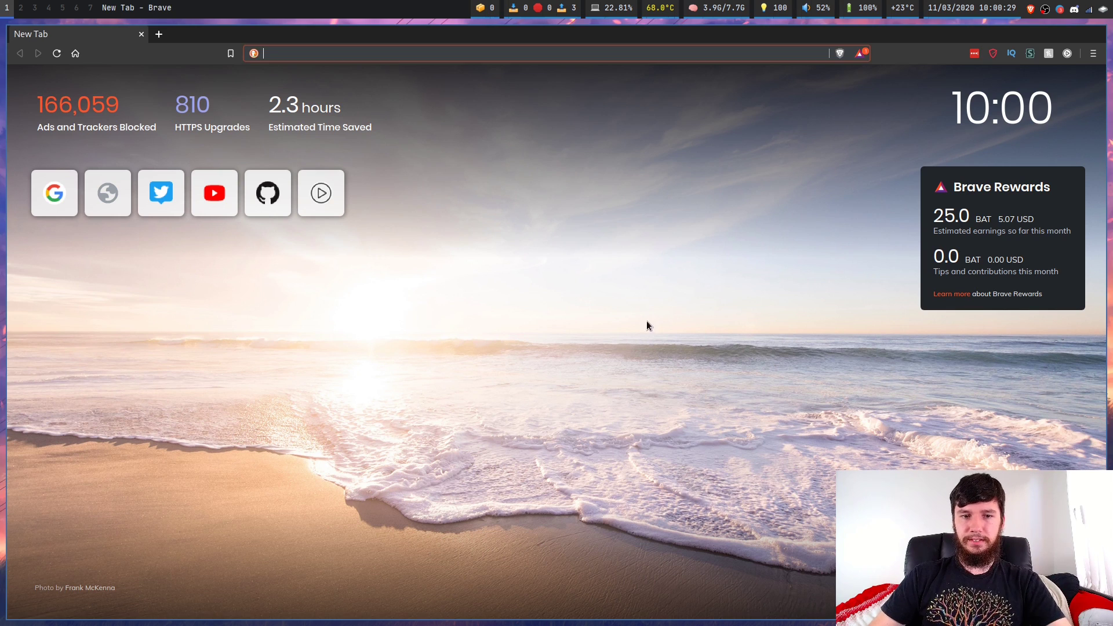
From a new terminal beside Brave, start the cleanfullscreen script in the background.
key(super+2)
key(super+1)
key(super+Return)
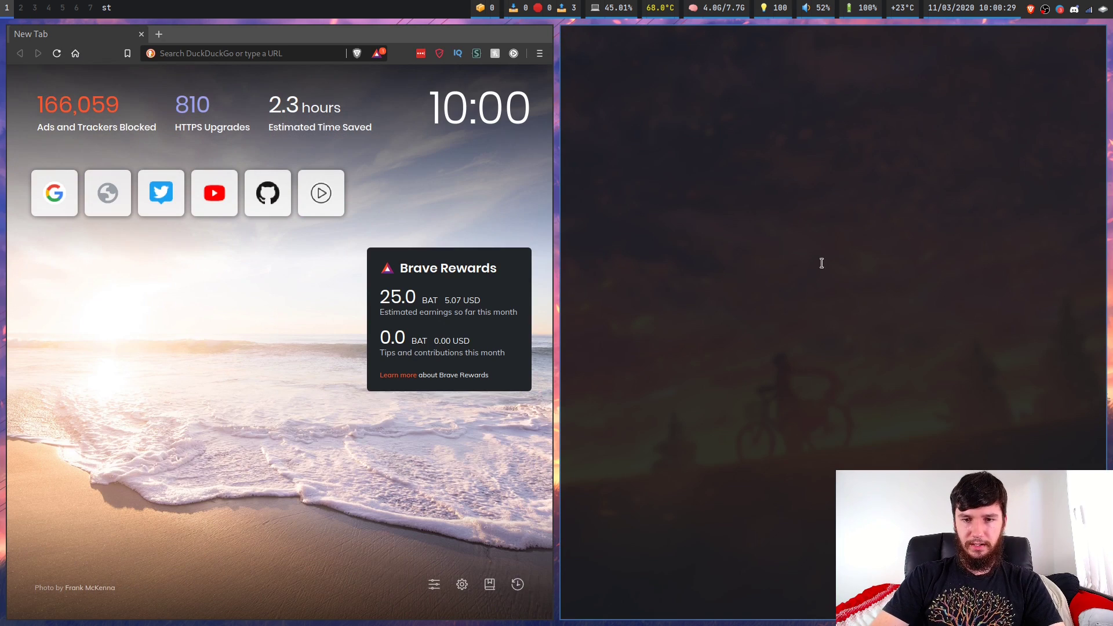
text(cla)
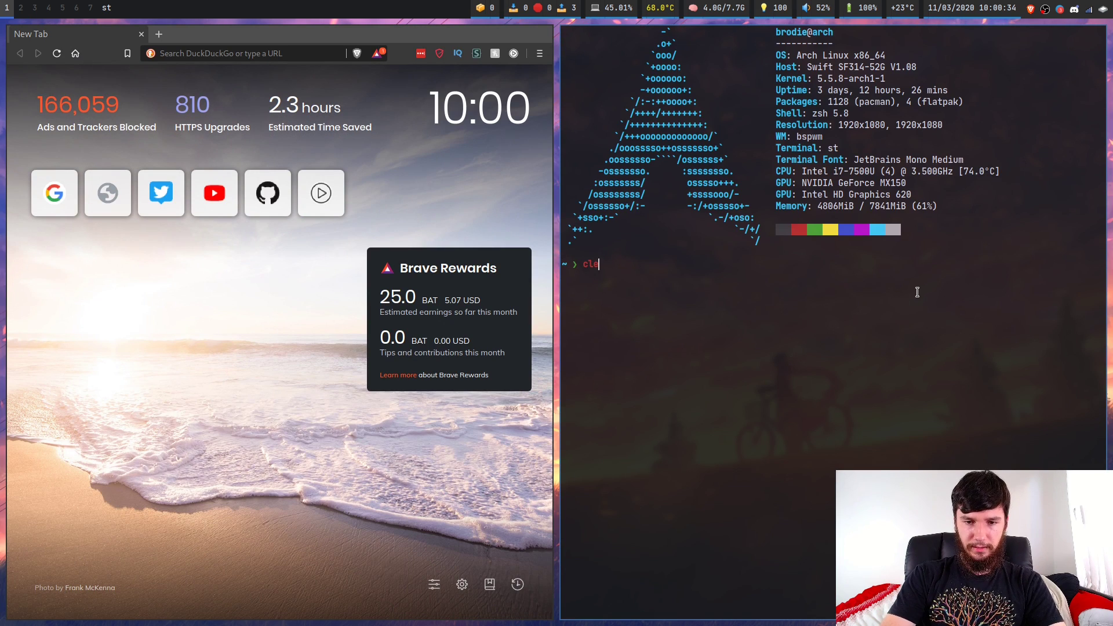
text(anfullscree)
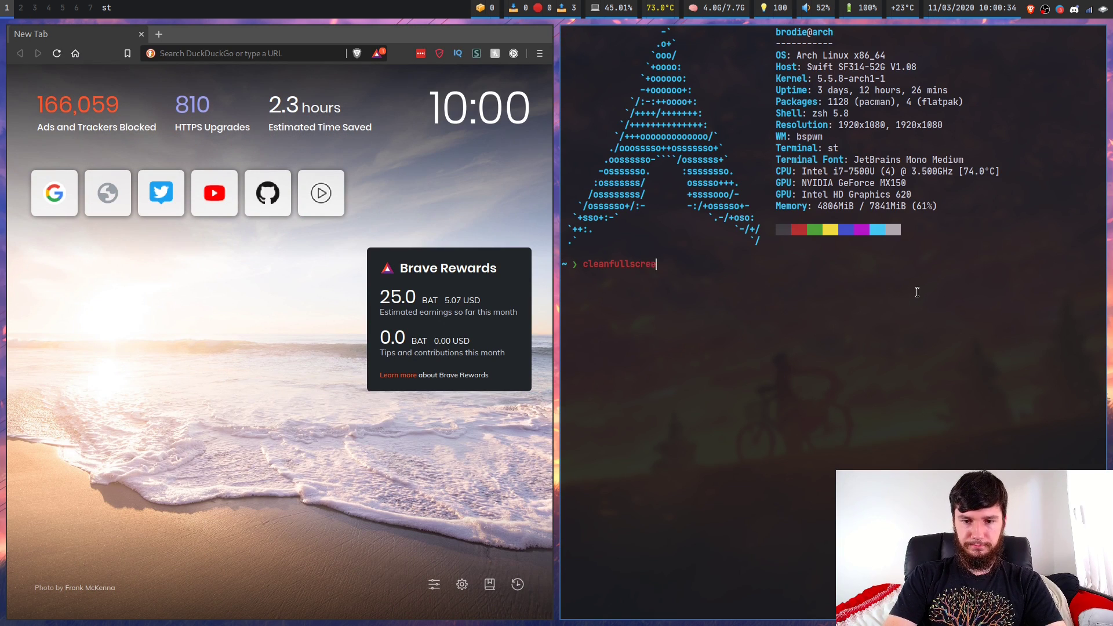
text(n &)
key(Return)
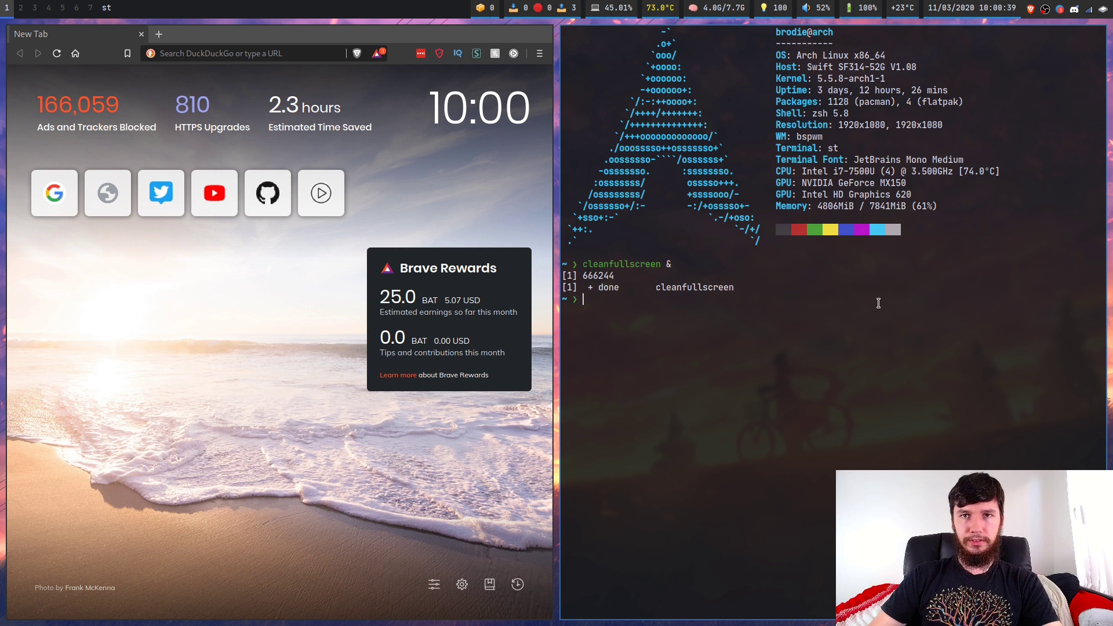
Toggle the terminal's fullscreen to confirm the bar and browser hide, then fullscreen it again.
key(super+f)
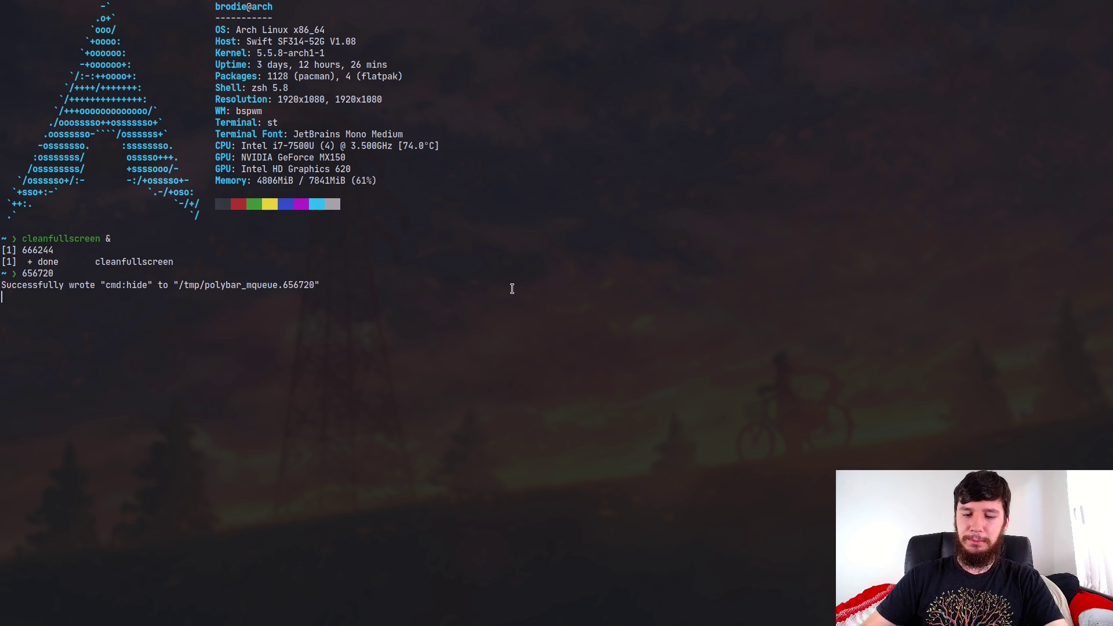
key(super+f)
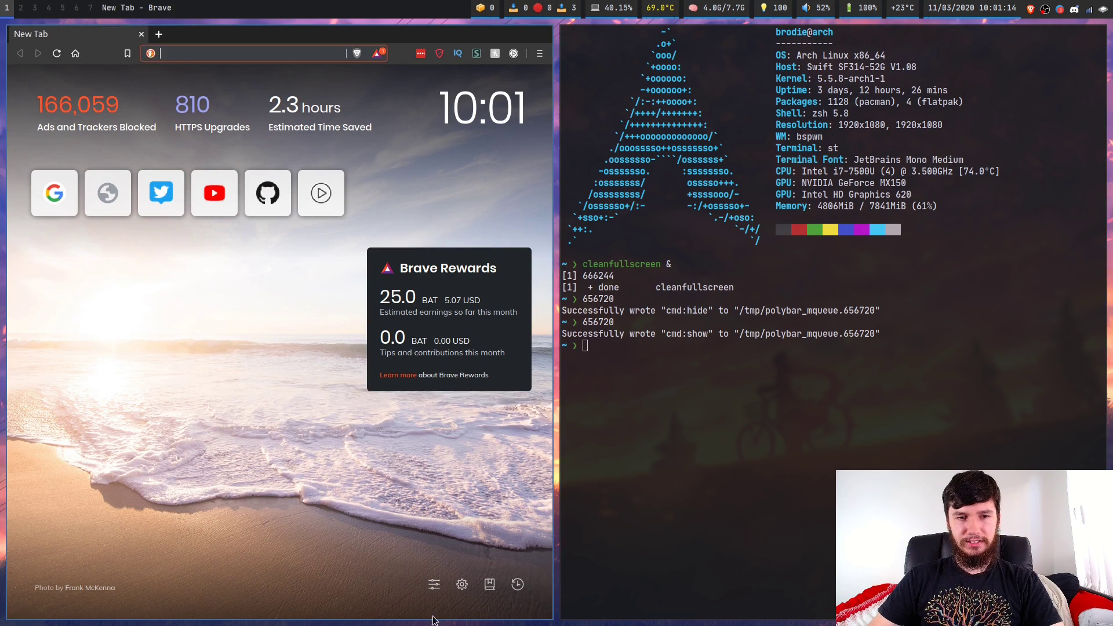
key(super+l)
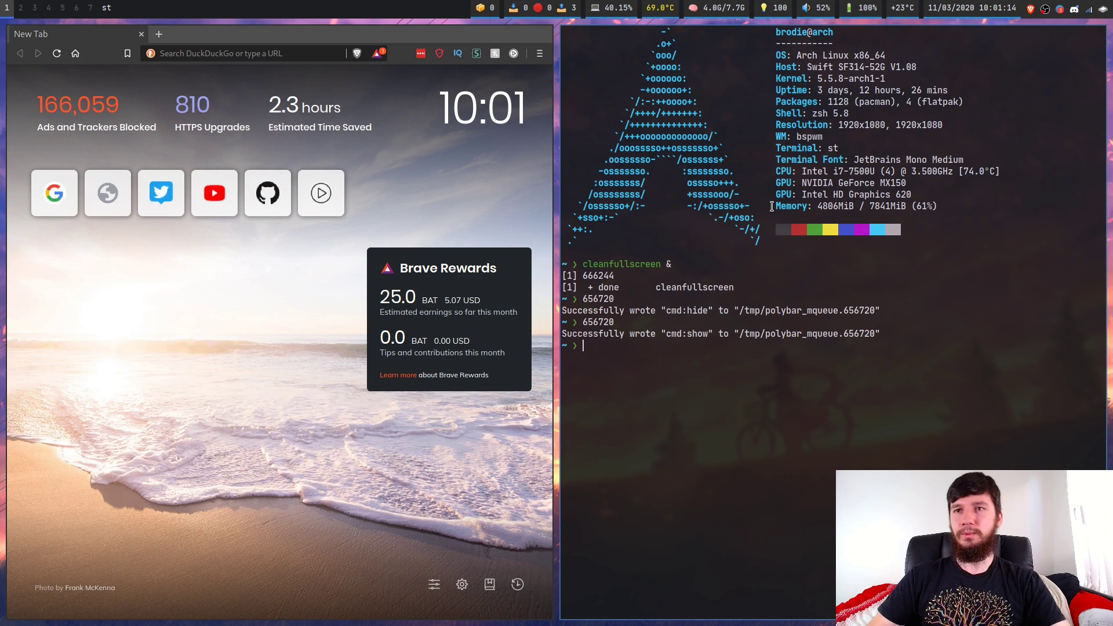
mouse_move(528, 245)
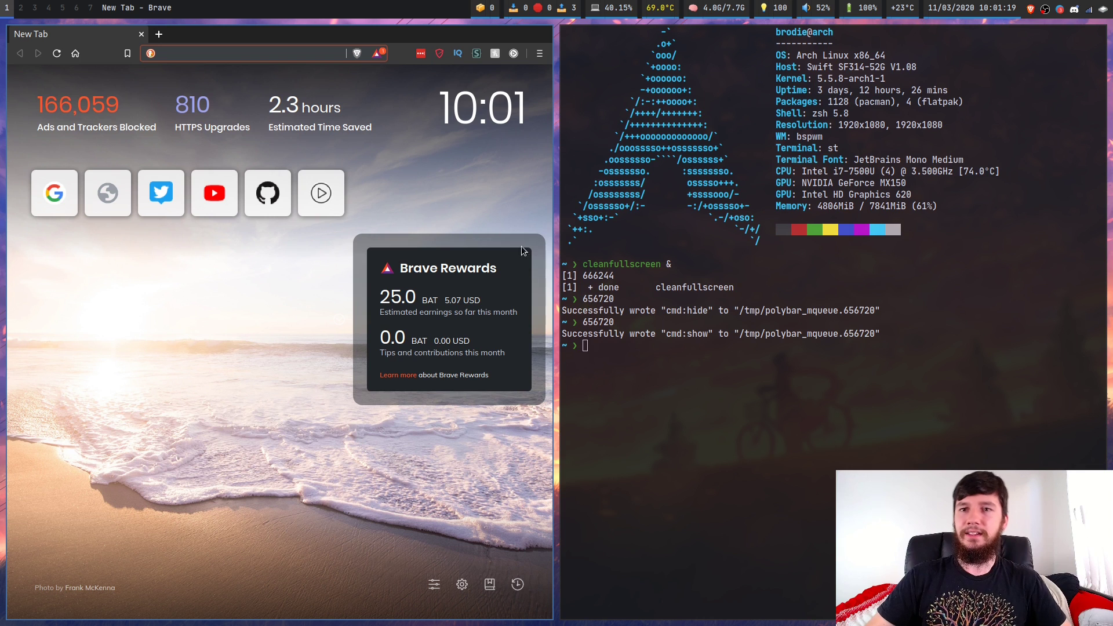
key(super+l)
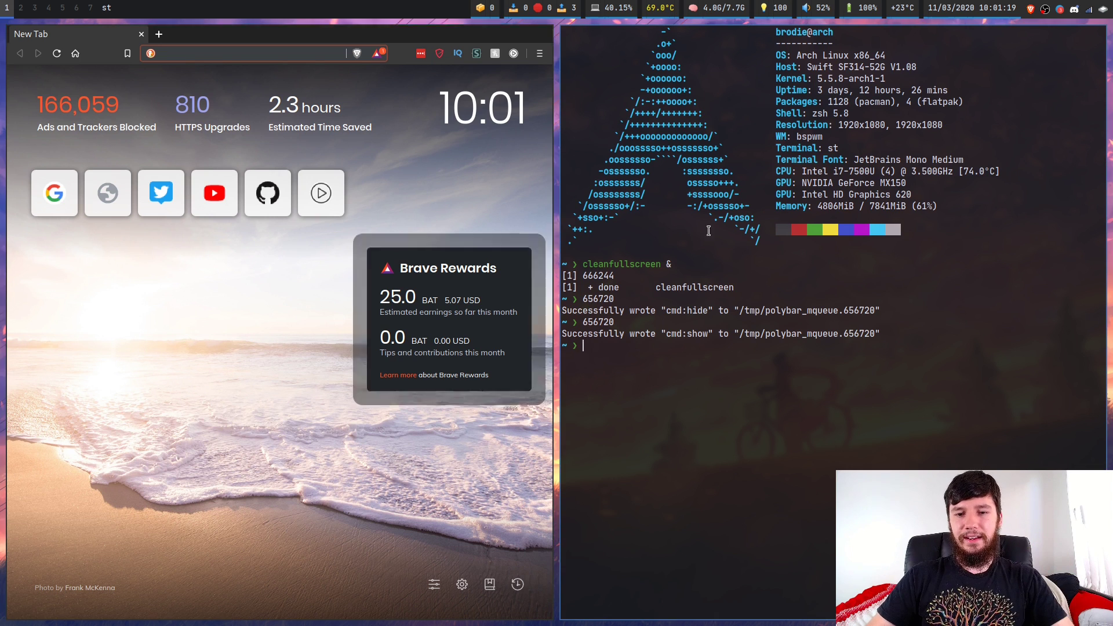
key(super+m)
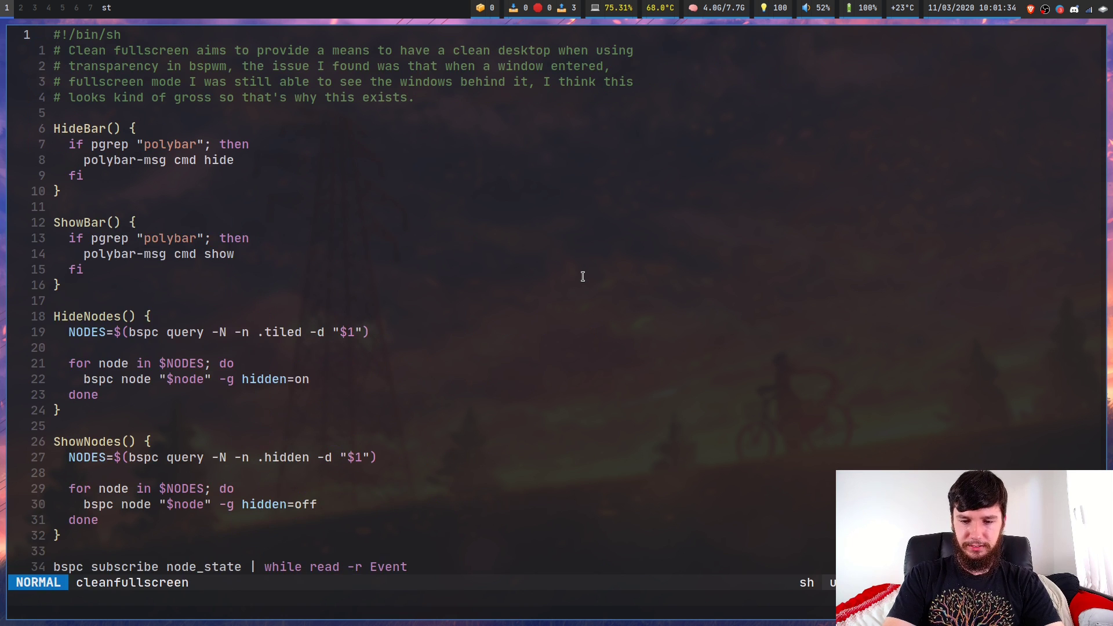
key(ctrl+shift+Page_Up)
key(ctrl+shift+Page_Up)
key(j)
key(j)
key(j)
key(j)
key(j)
key(j)
key(j)
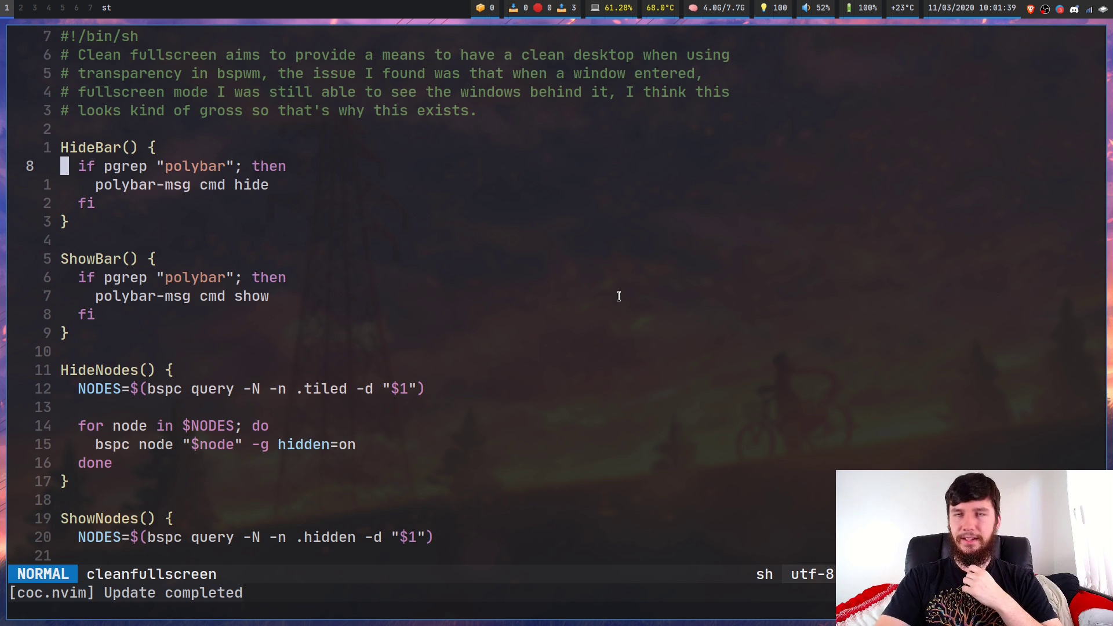
key(j)
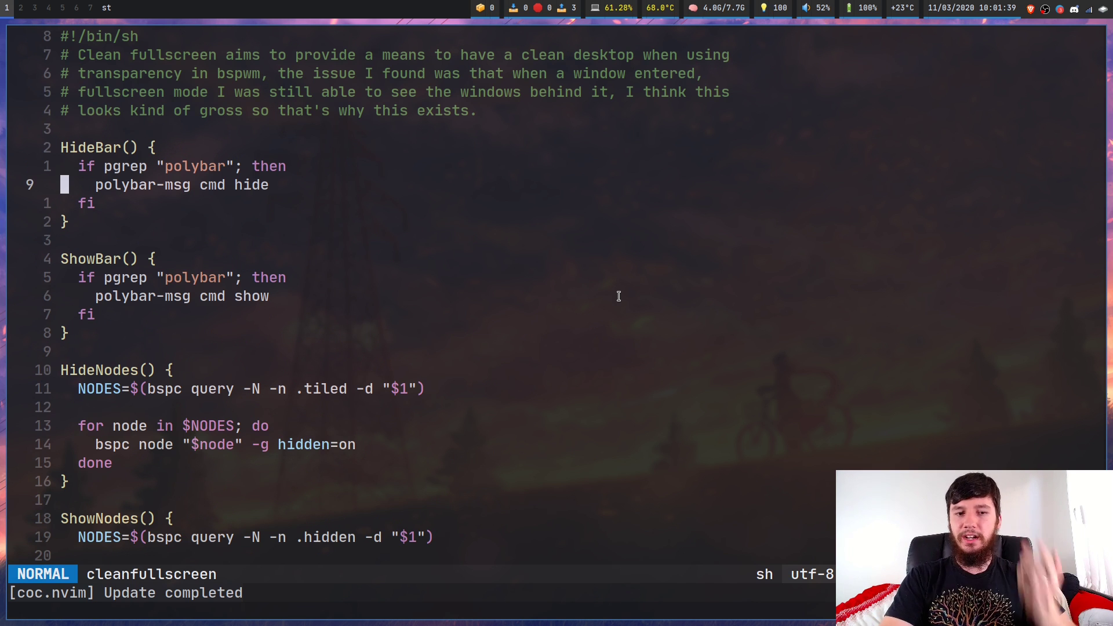
key(k)
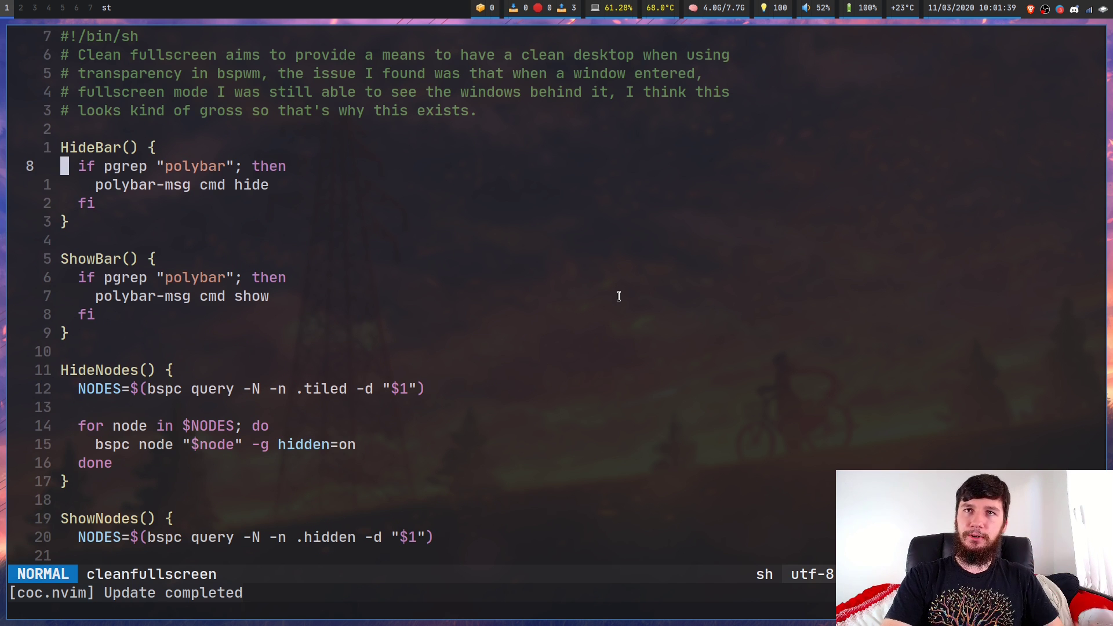
key(j)
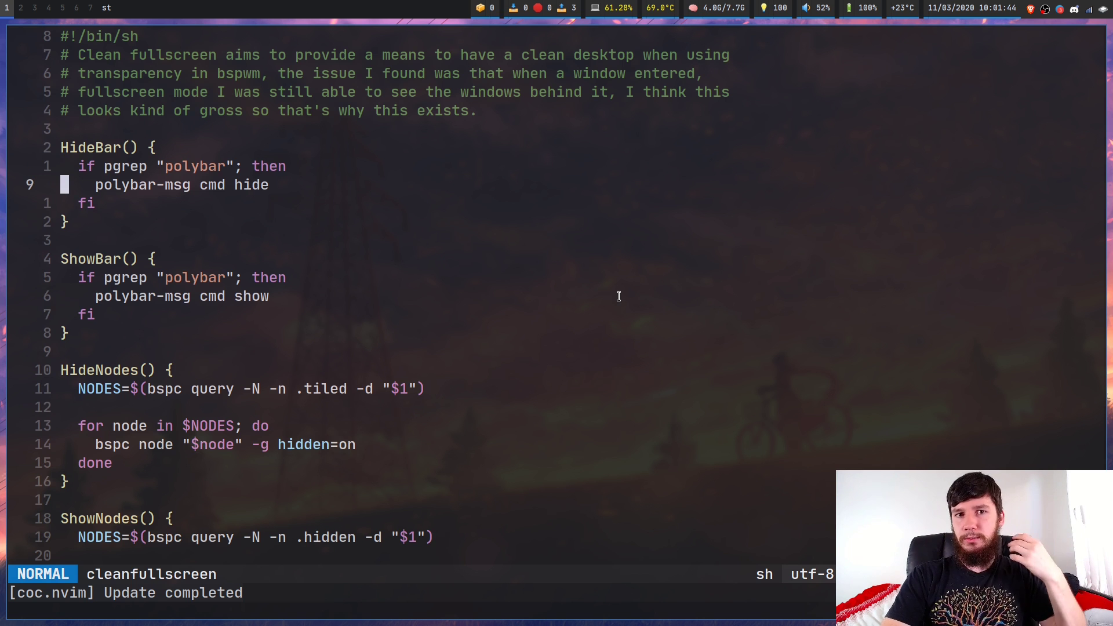
key(j)
key(j)
key(7)
key(j)
key(k)
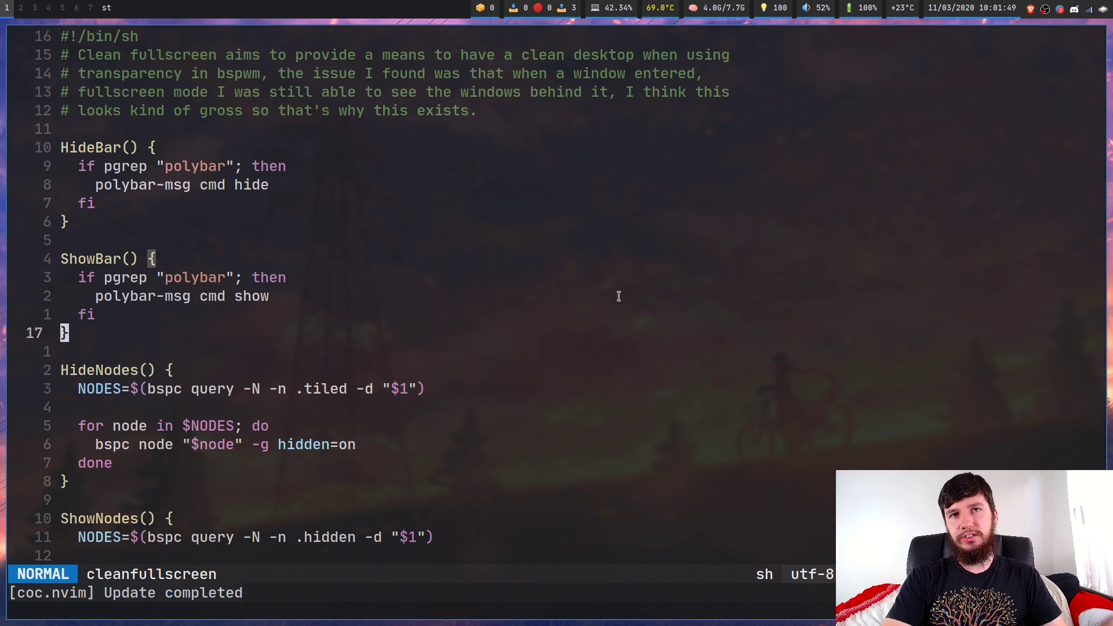
key(k)
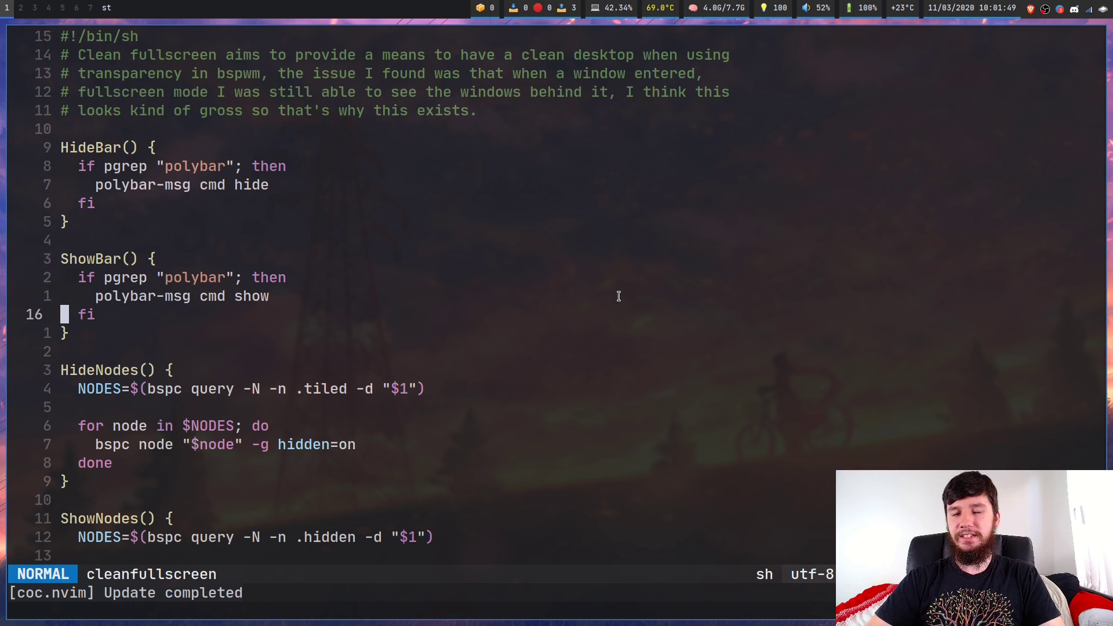
key(k)
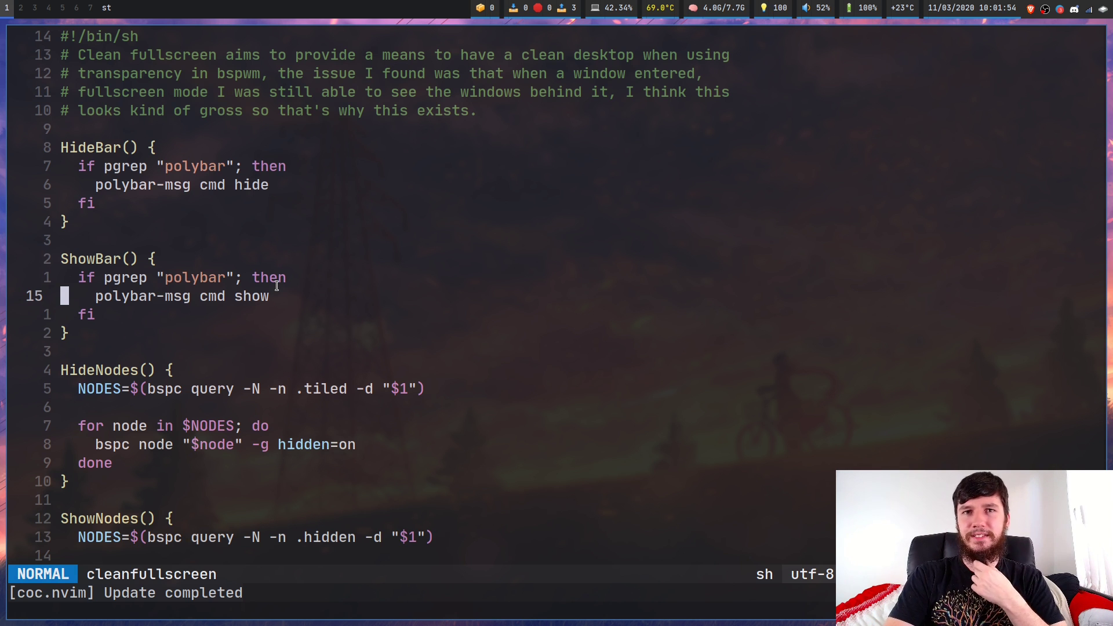
key(j)
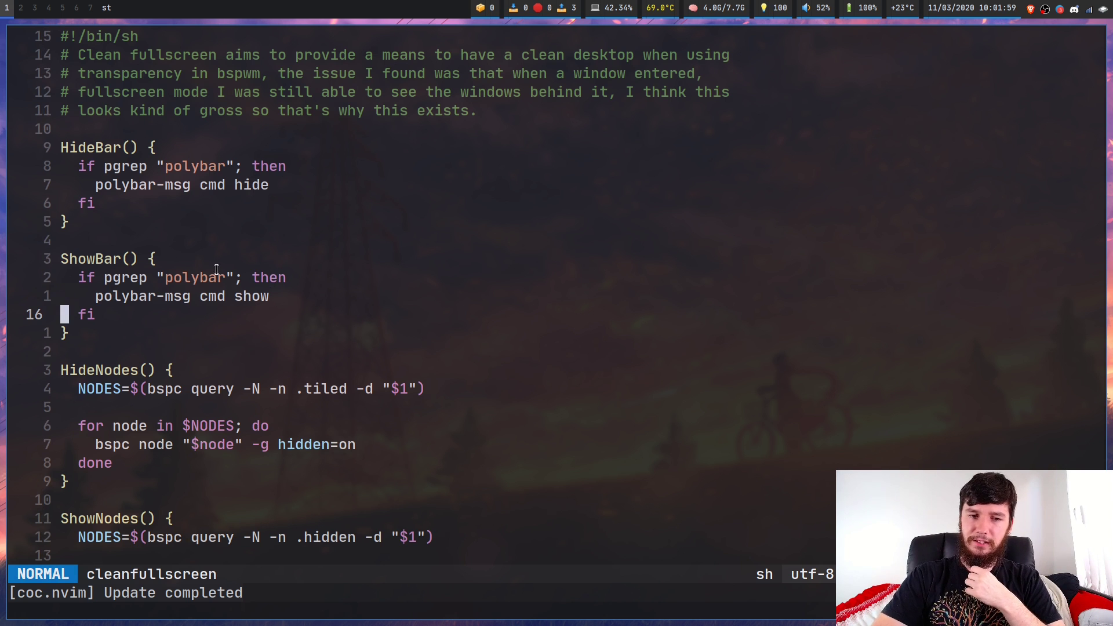
key(k)
key(k)
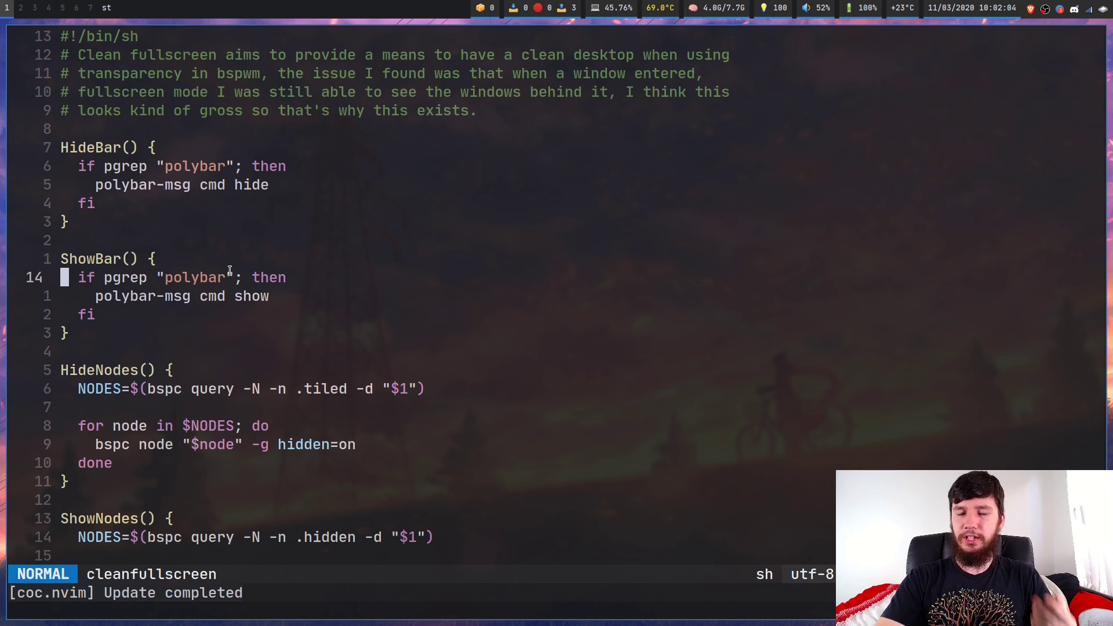
key(ctrl+shift+Page_Up)
key(j)
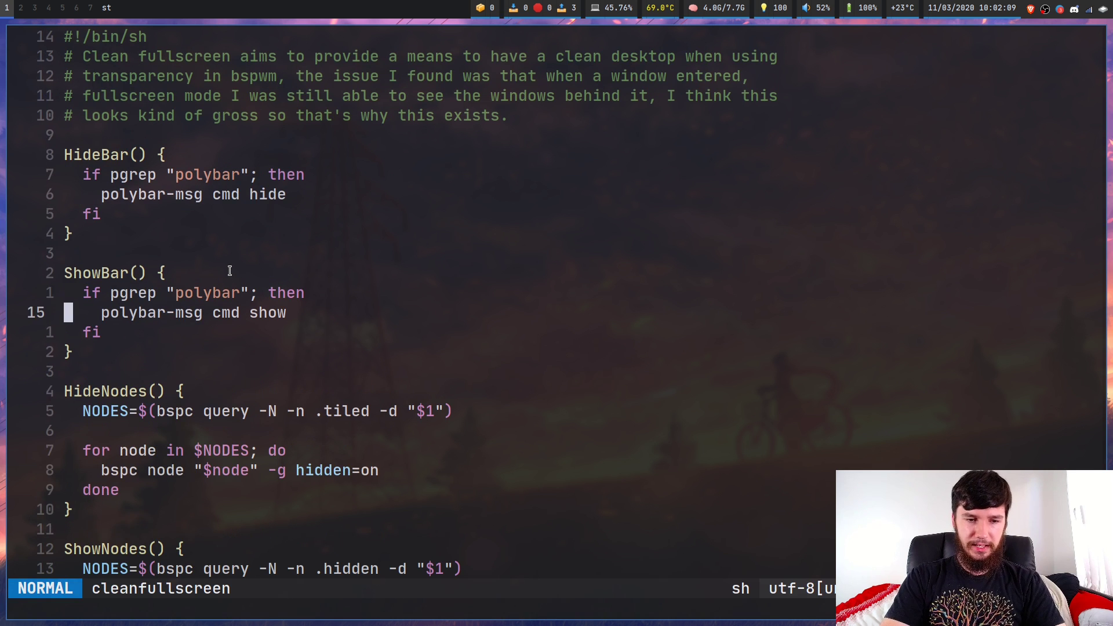
key(j)
key(j)
key(j)
key(j)
key(j)
key(j)
key(j)
key(j)
key(j)
key(j)
key(j)
key(j)
key(j)
key(j)
key(j)
key(j)
key(j)
key(j)
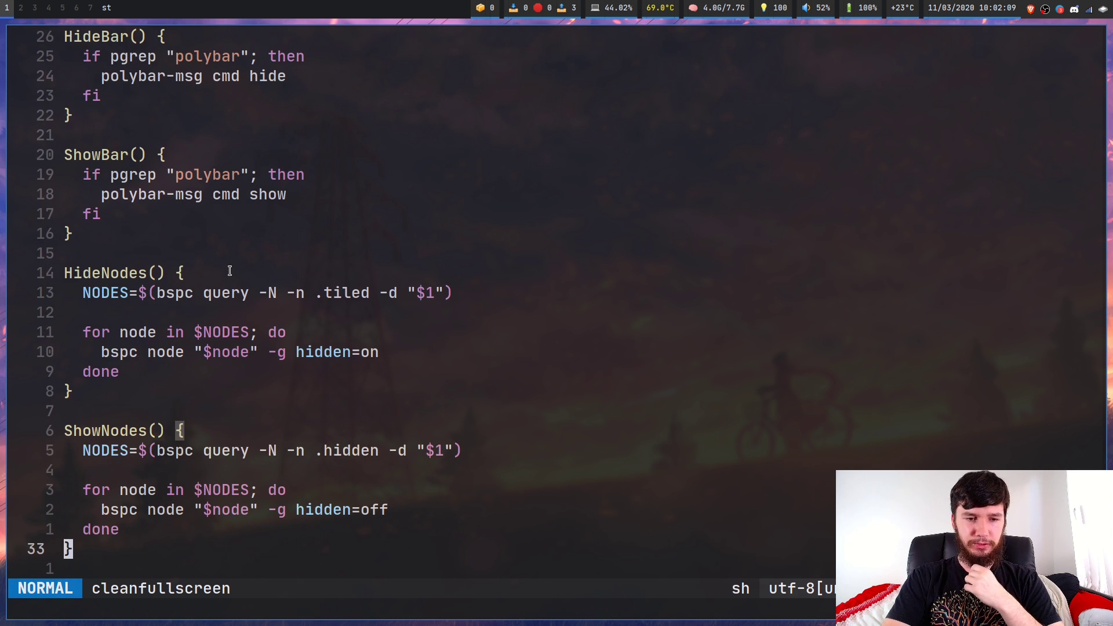
key(k)
key(k)
key(k)
key(k)
key(k)
key(k)
key(k)
key(k)
key(k)
key(k)
key(k)
key(k)
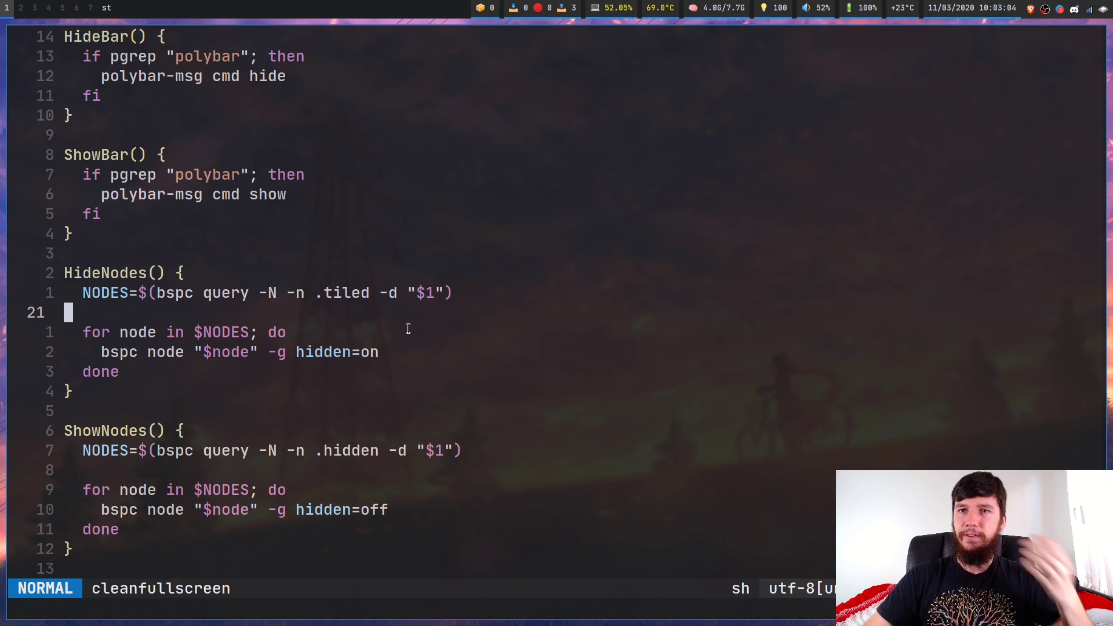
key(j)
key(j)
key(j)
key(j)
key(j)
key(j)
key(j)
key(j)
key(j)
key(j)
key(j)
key(j)
key(j)
key(j)
key(j)
key(j)
key(j)
key(j)
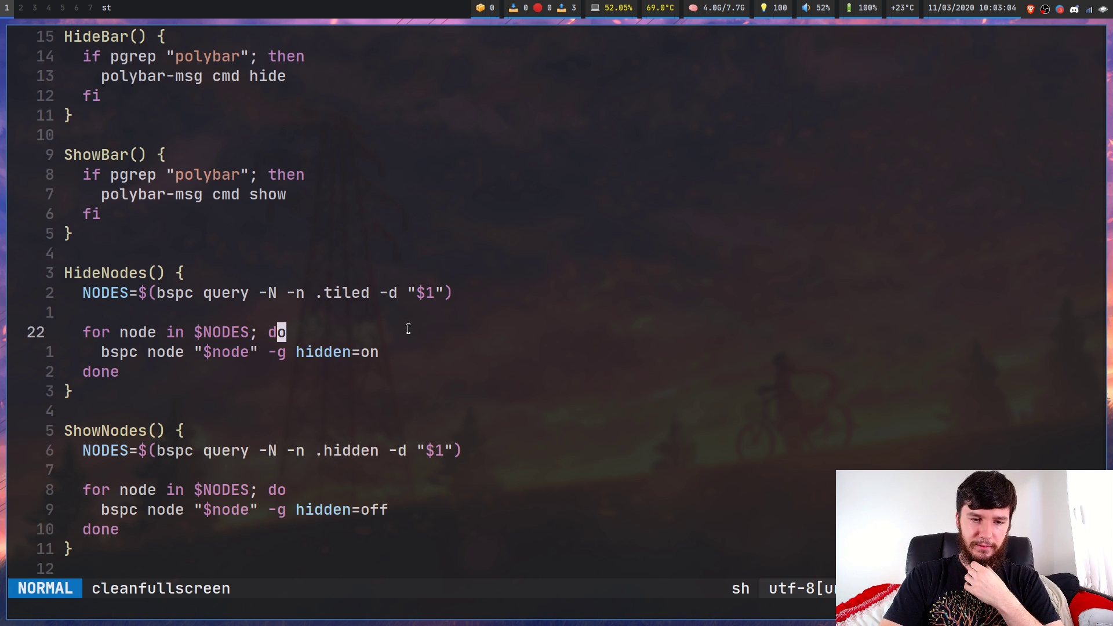
key(k)
key(k)
key(k)
key(k)
key(k)
key(k)
key(k)
key(k)
key(k)
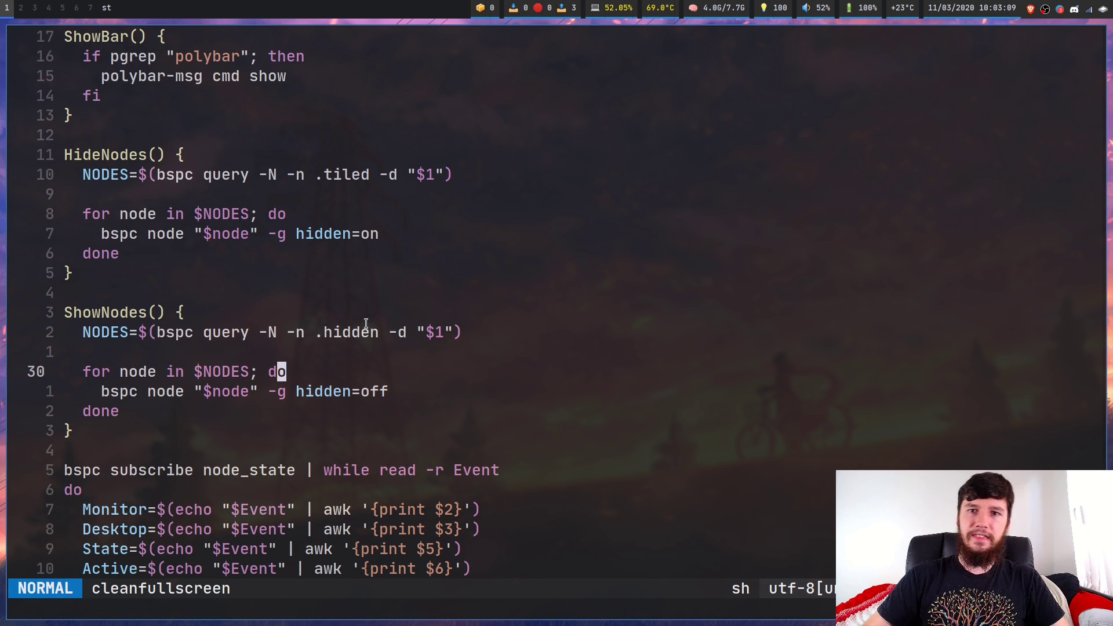
key(j)
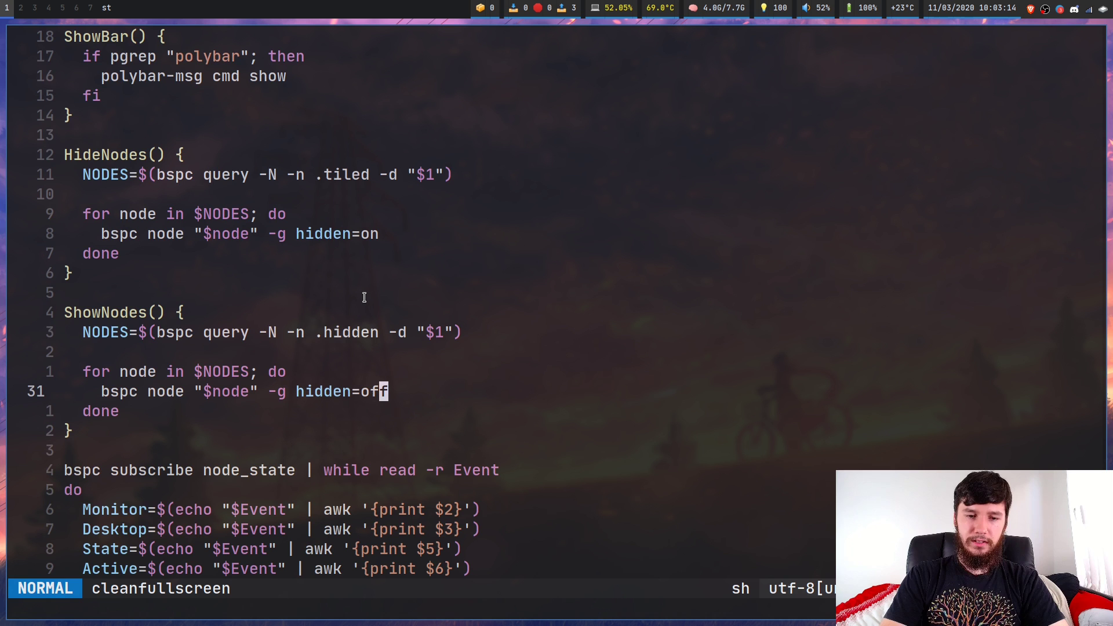
key(j)
key(j)
key(j)
key(j)
key(j)
key(j)
key(j)
key(j)
key(j)
key(j)
key(j)
key(j)
key(j)
key(j)
key(j)
key(j)
key(j)
key(j)
key(j)
key(j)
key(k)
key(k)
key(k)
key(k)
key(k)
key(k)
key(k)
key(k)
key(k)
key(k)
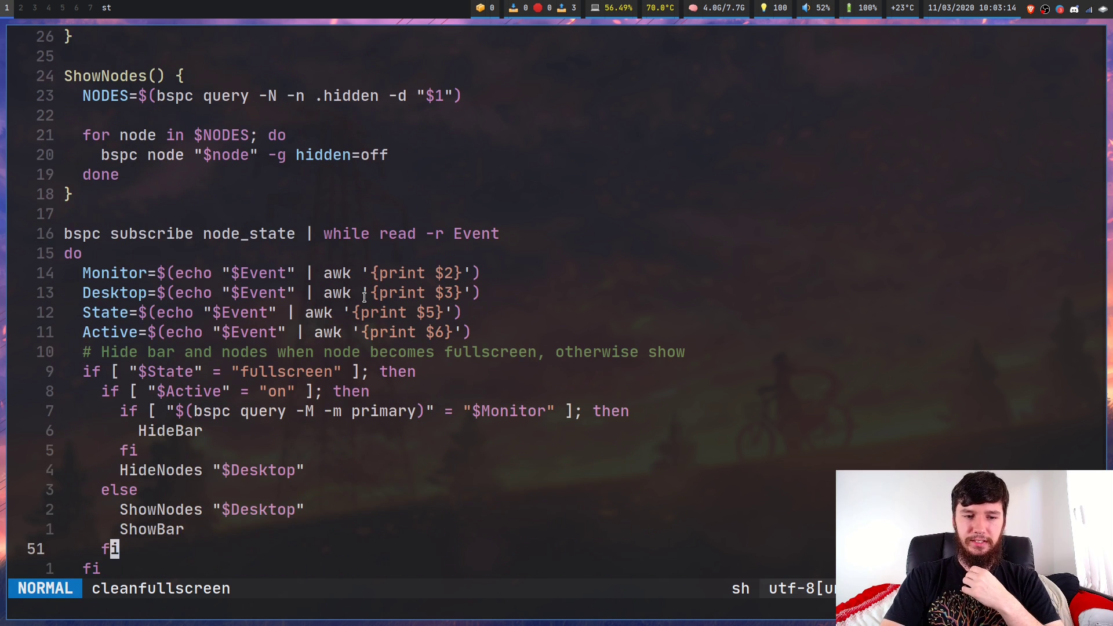
key(k)
key(k)
key(k)
key(k)
key(k)
key(k)
key(k)
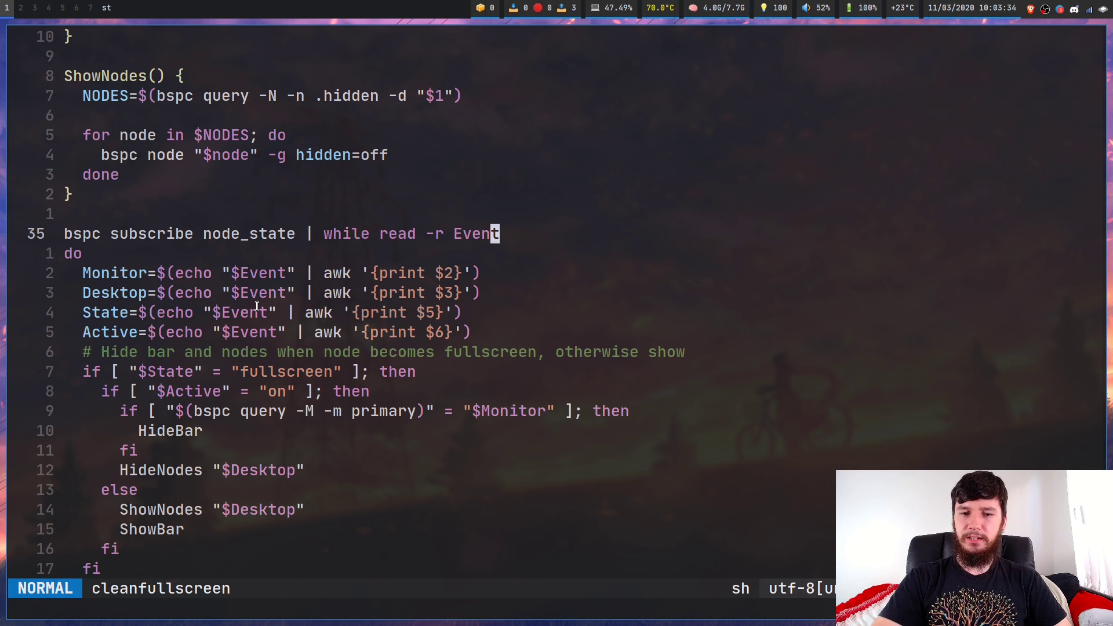
key(j)
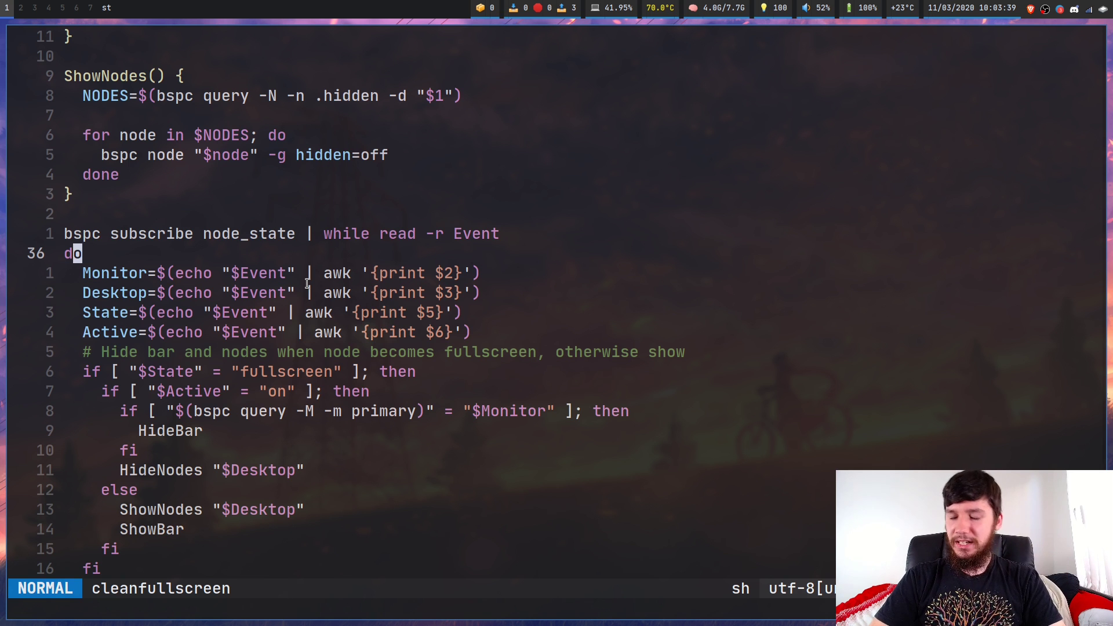
key(j)
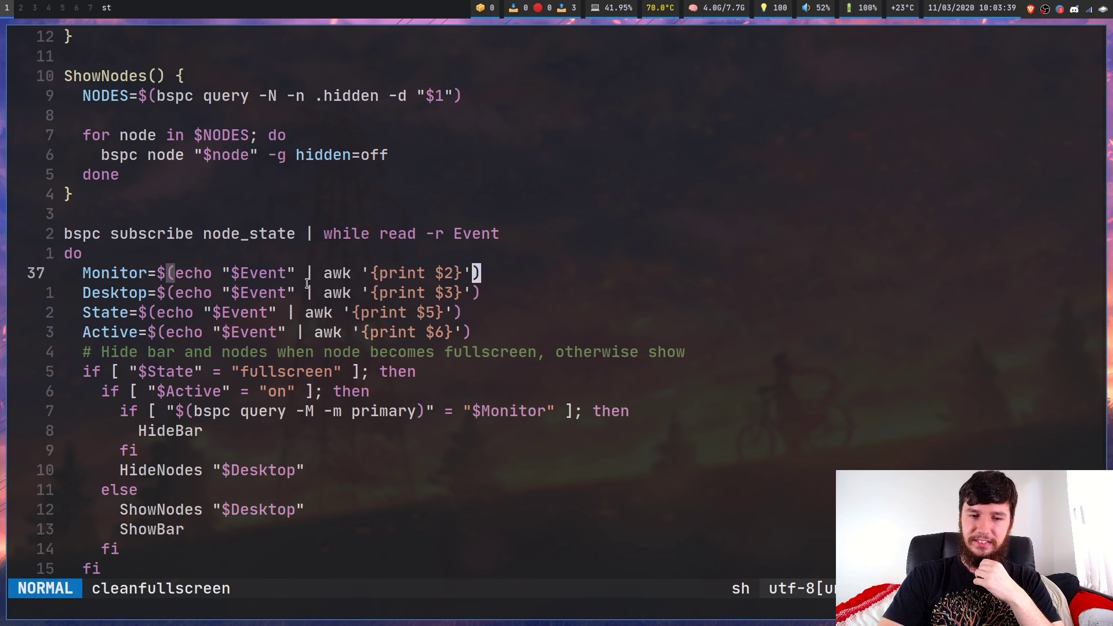
key(j)
key(j)
key(j)
key(j)
key(j)
key(j)
key(j)
key(j)
key(j)
key(j)
key(j)
key(j)
key(j)
key(j)
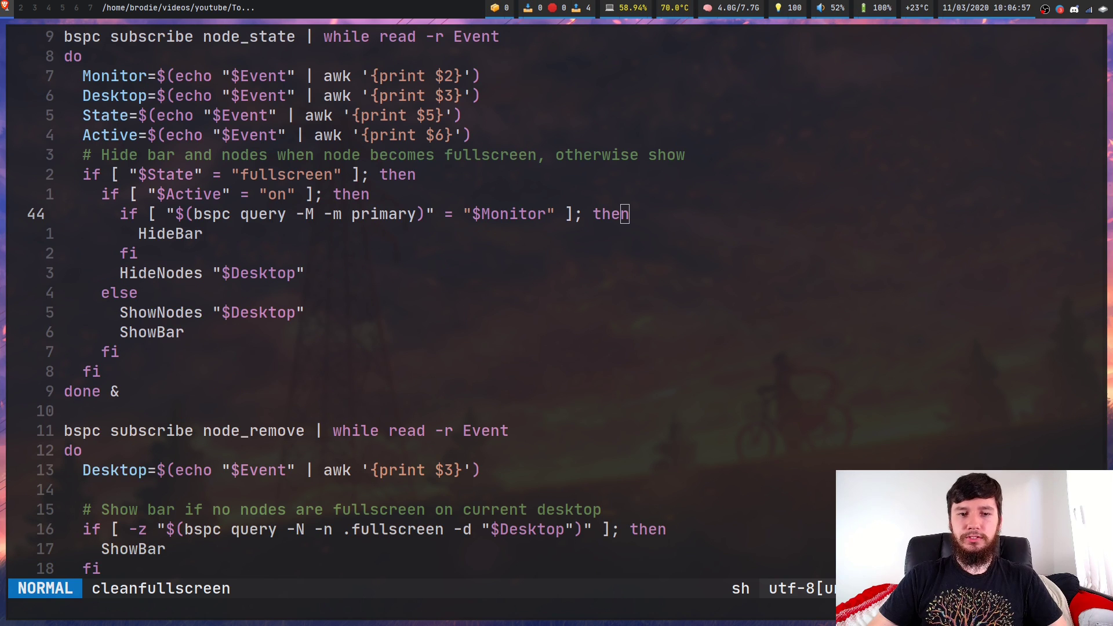
click(610, 251)
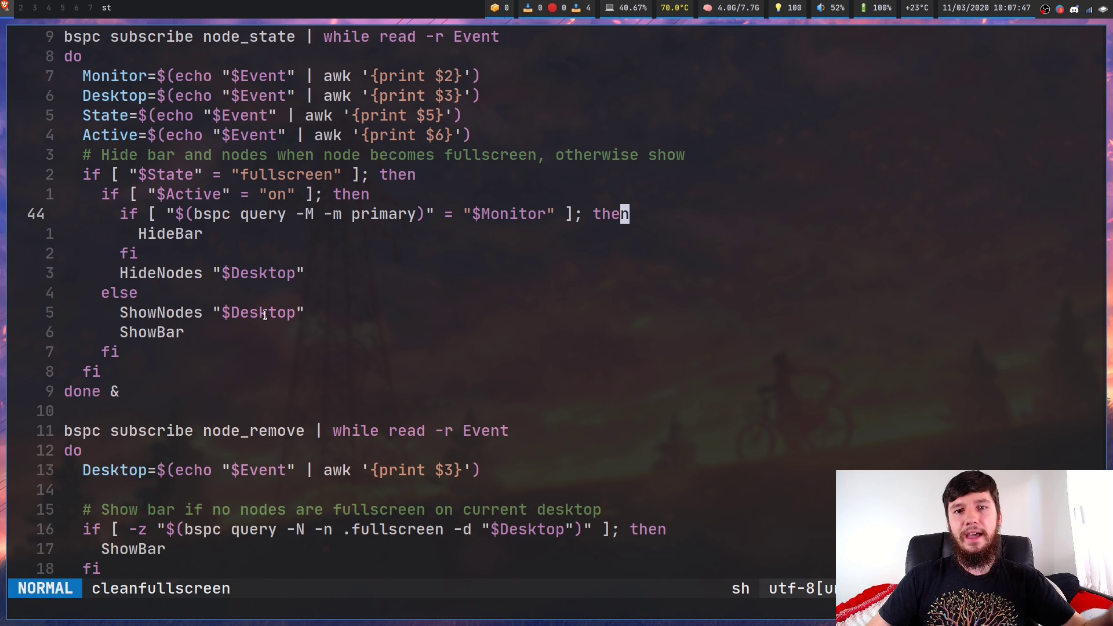
Scroll to the node_remove loop and twice open, fullscreen and close a new terminal to demonstrate it.
scroll(362, 325, down, 5)
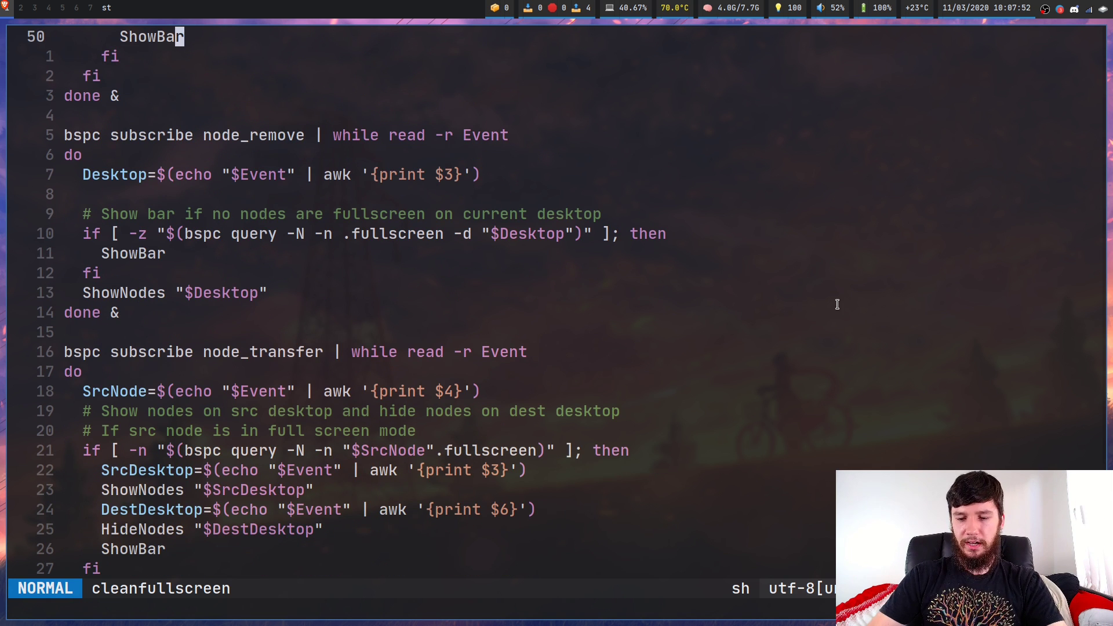
key(super+Return)
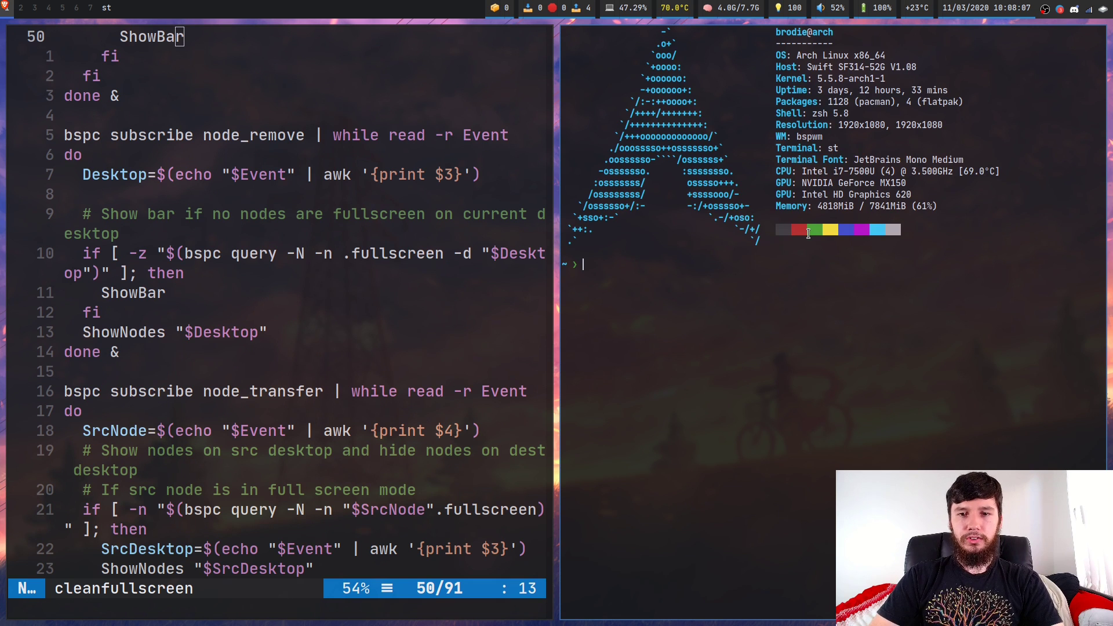
key(super+f)
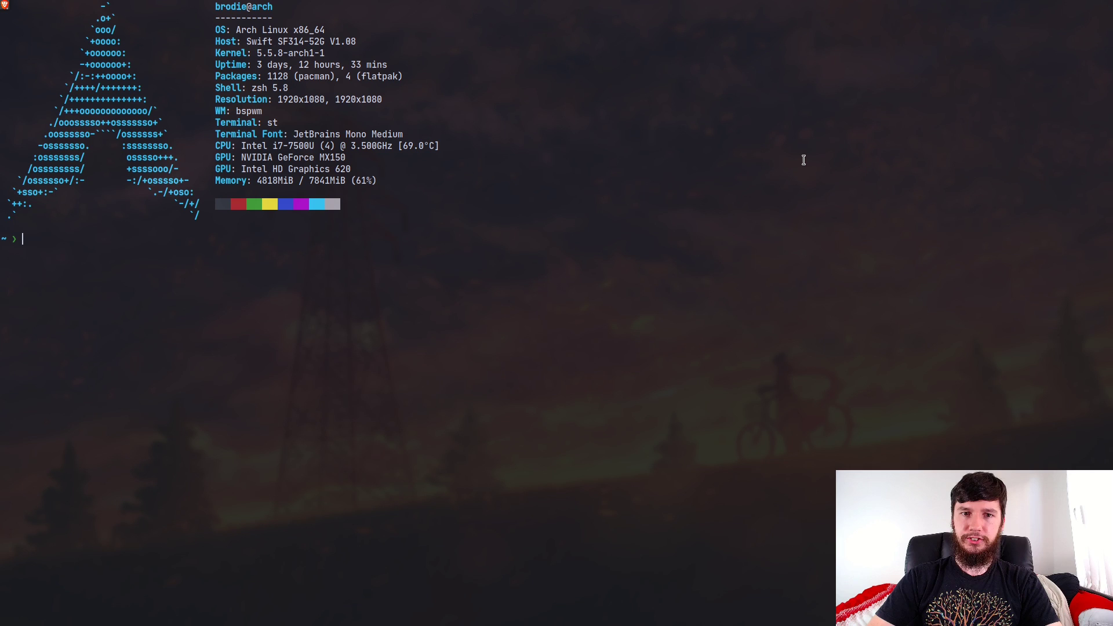
key(super+w)
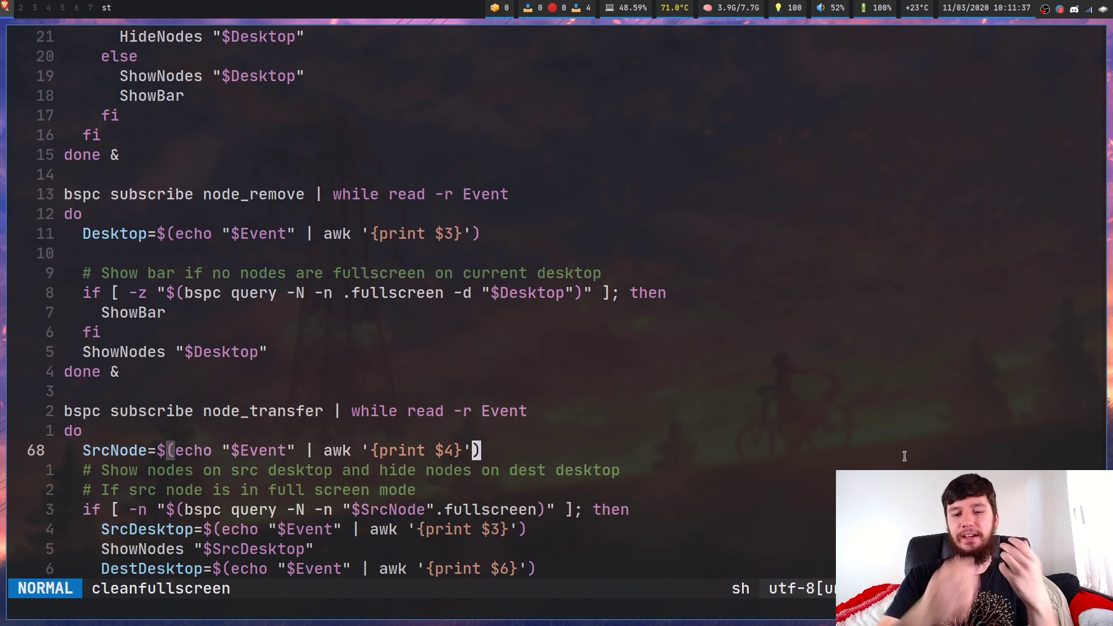
key(super+Return)
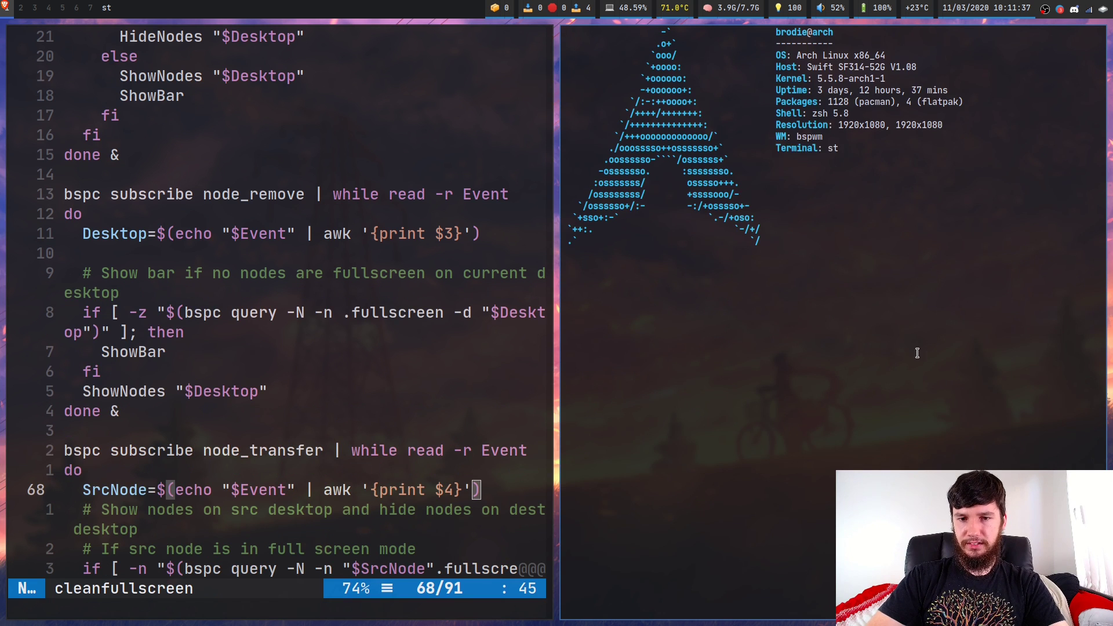
key(super+f)
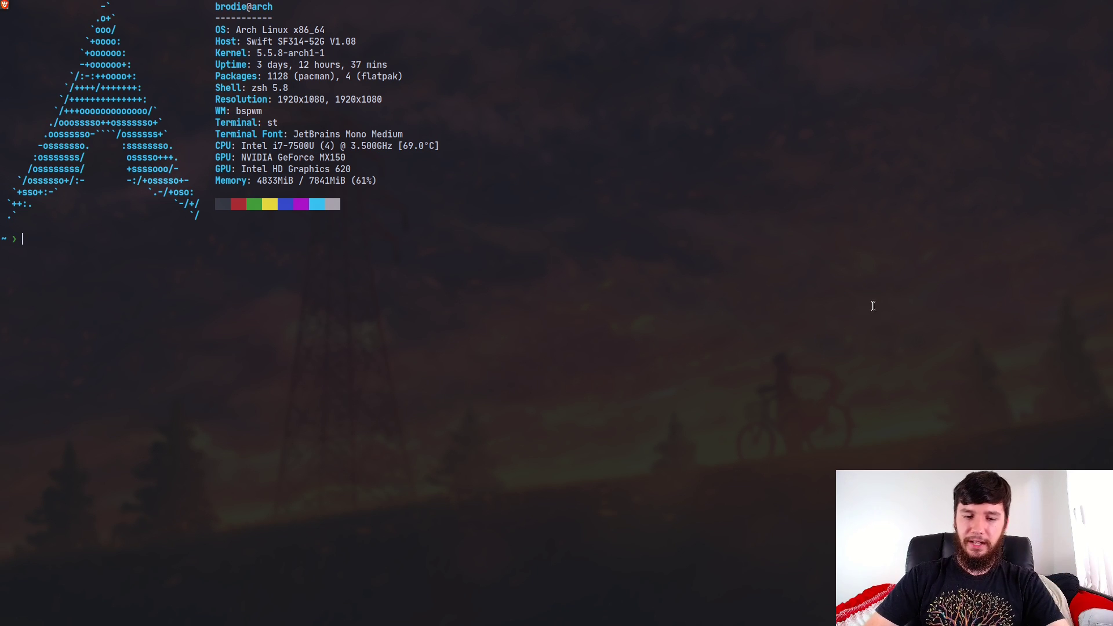
key(super+w)
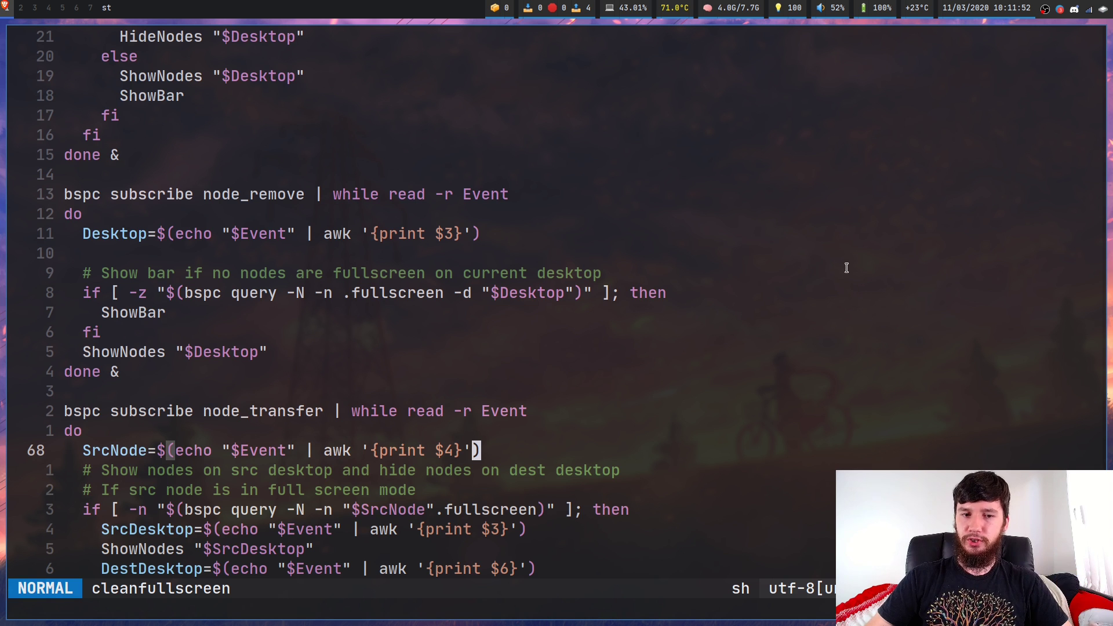
Move to the ShowBar line of node_transfer, then flip between desktops 1 and 2 twice.
key(8)
key(j)
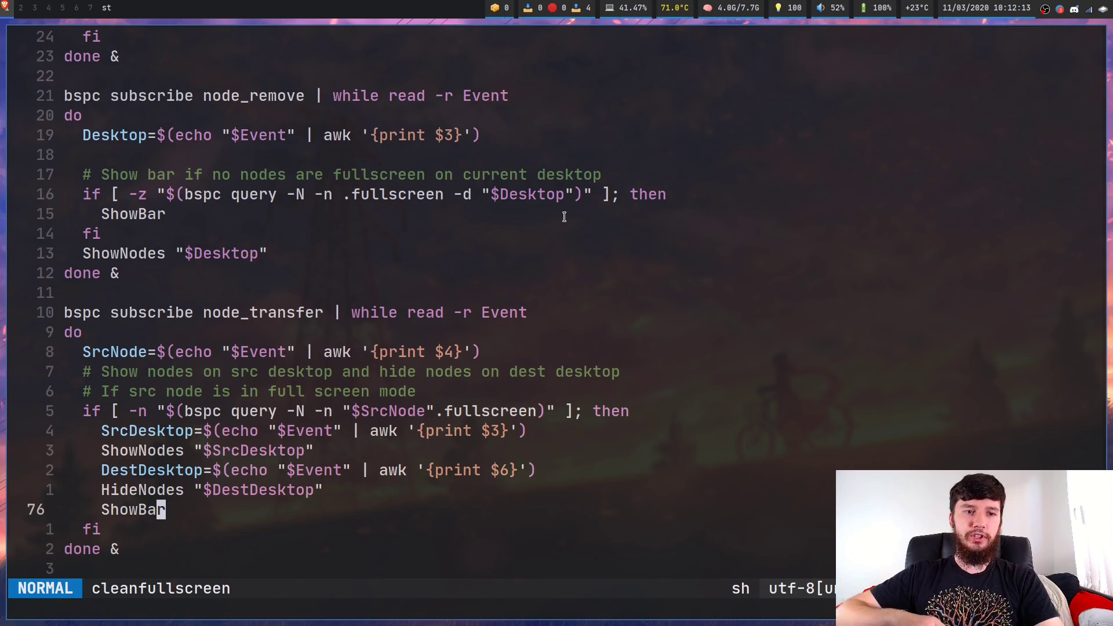
key(super+2)
key(super+1)
key(super+2)
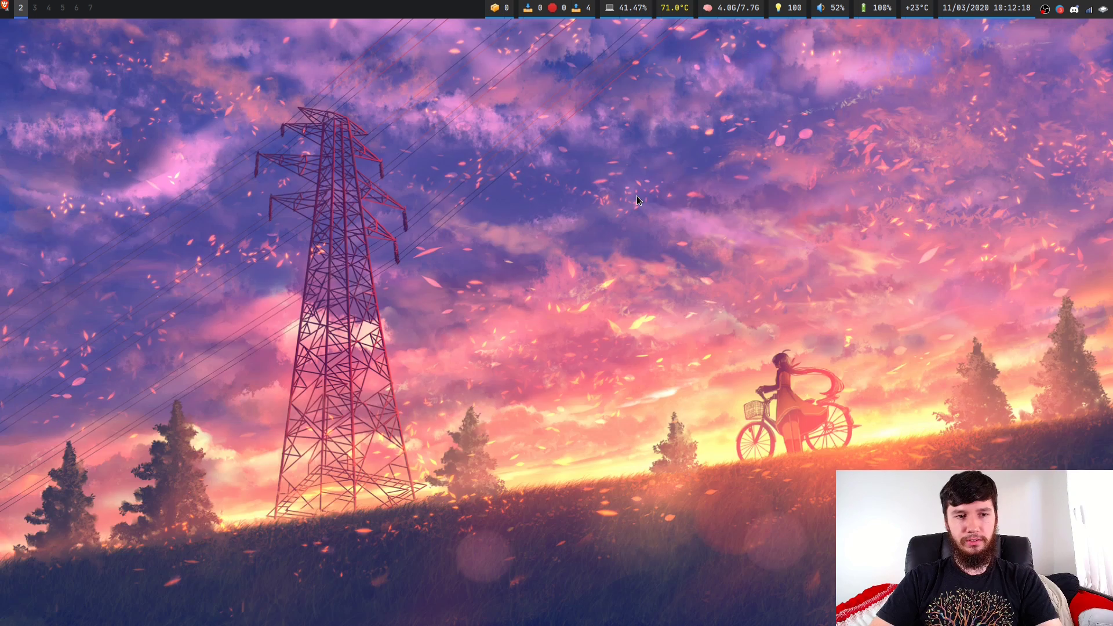
key(super+1)
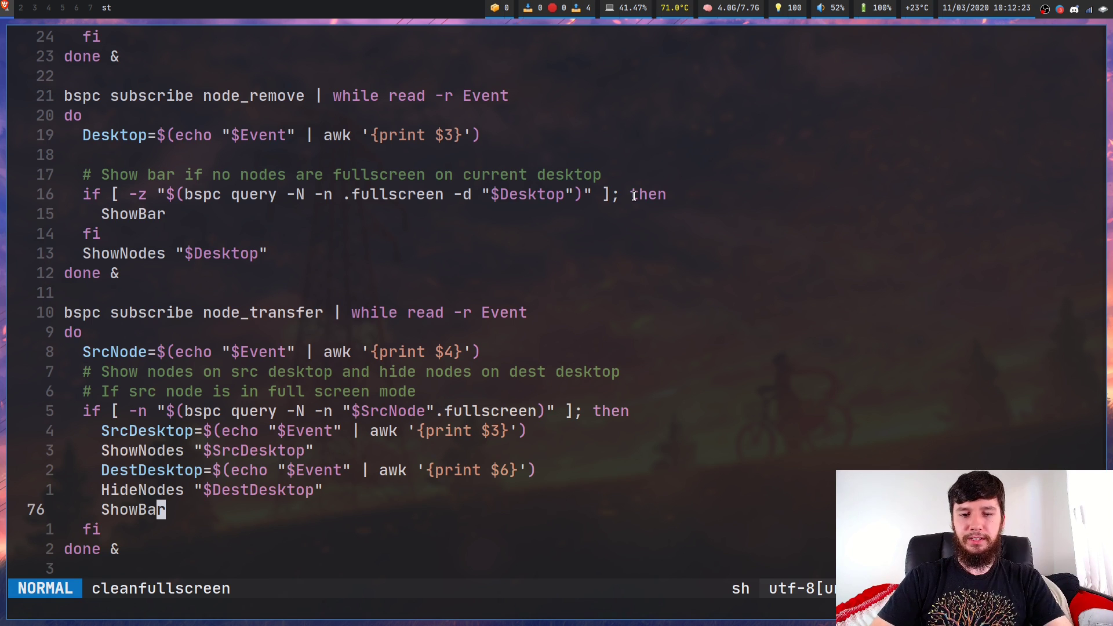
Open a neofetch terminal and take it out of fullscreen, then fullscreen another new terminal.
key(super+Return)
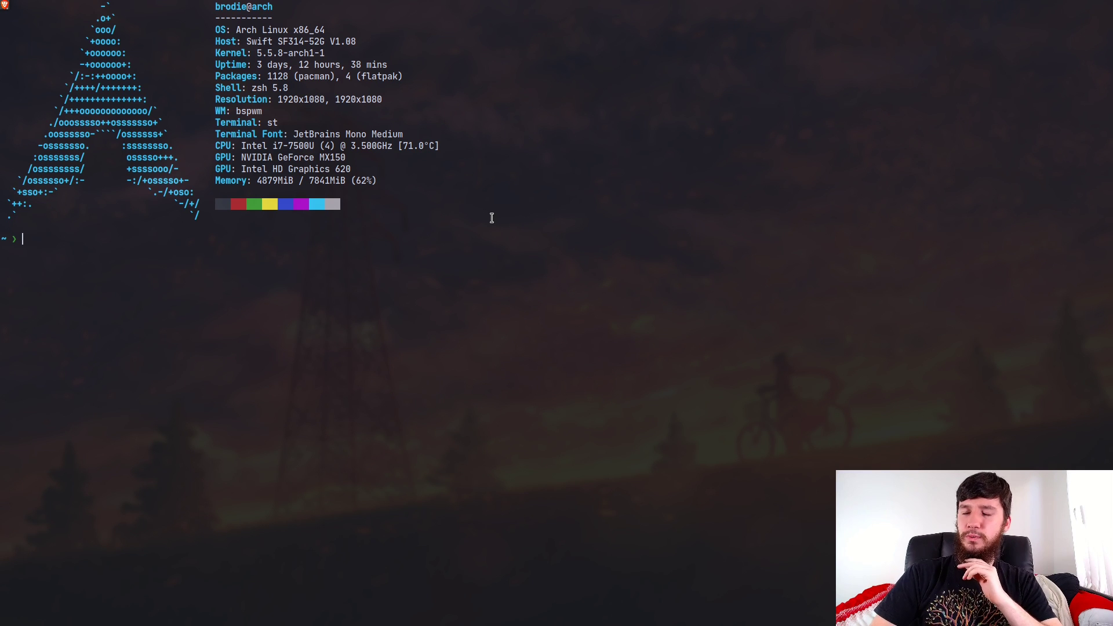
key(super+f)
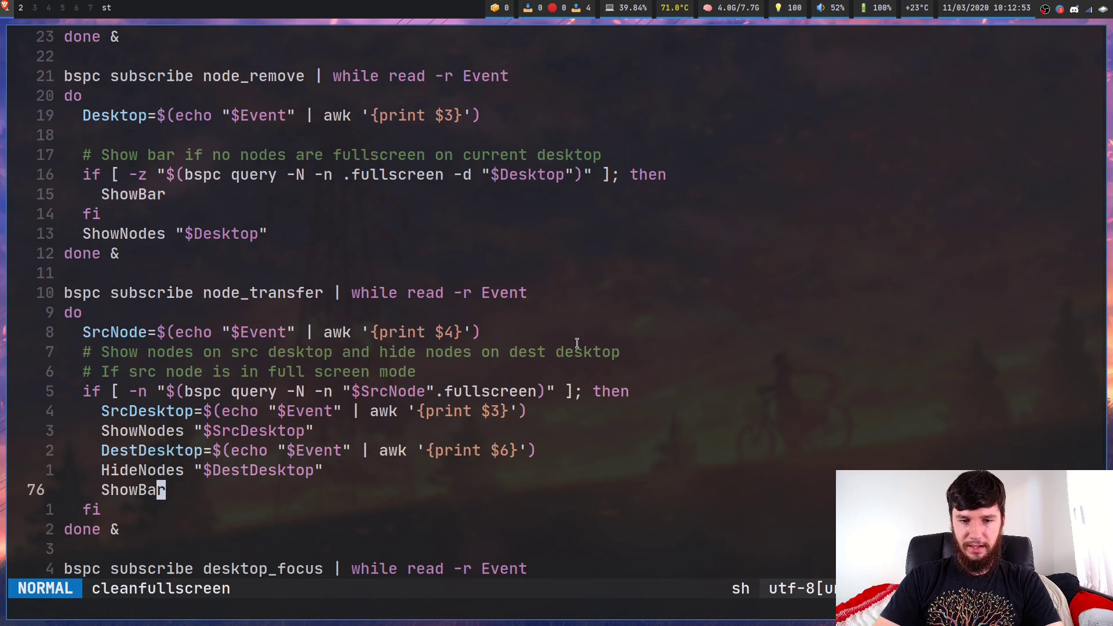
key(super+Return)
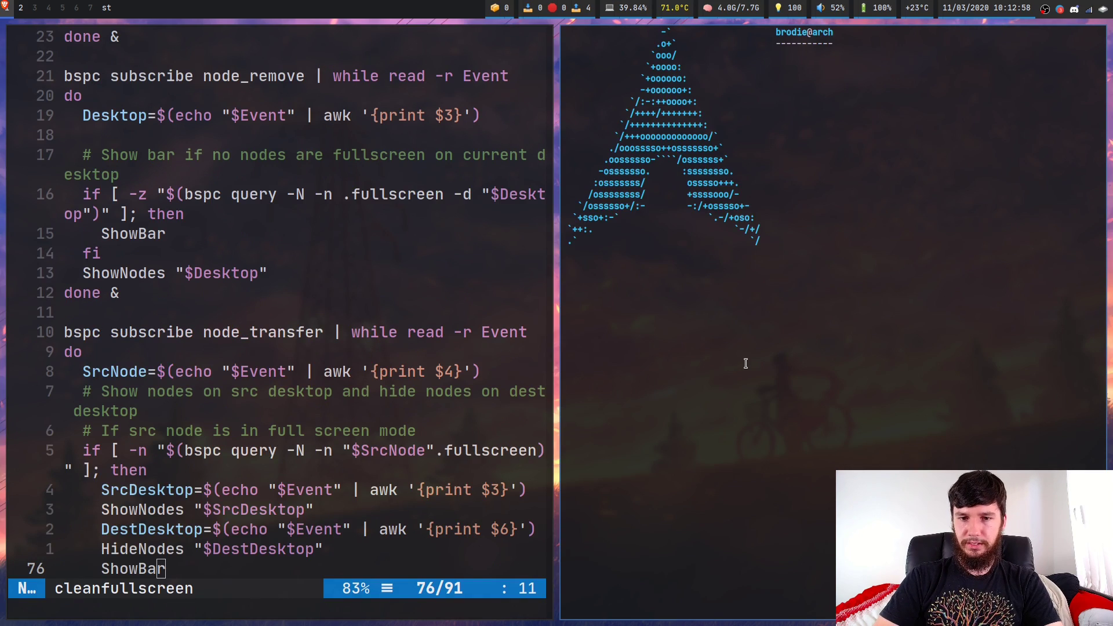
key(super+f)
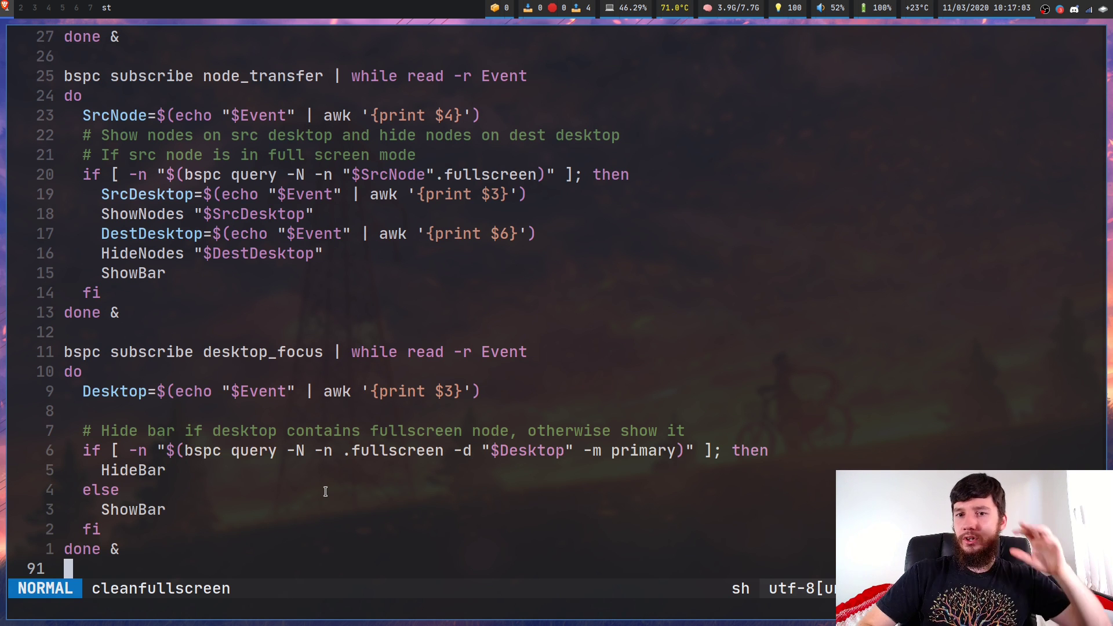
Fullscreen a new terminal on desktop 2, then switch between desktops 1 and 2 to watch the bar hide and return.
key(super+2)
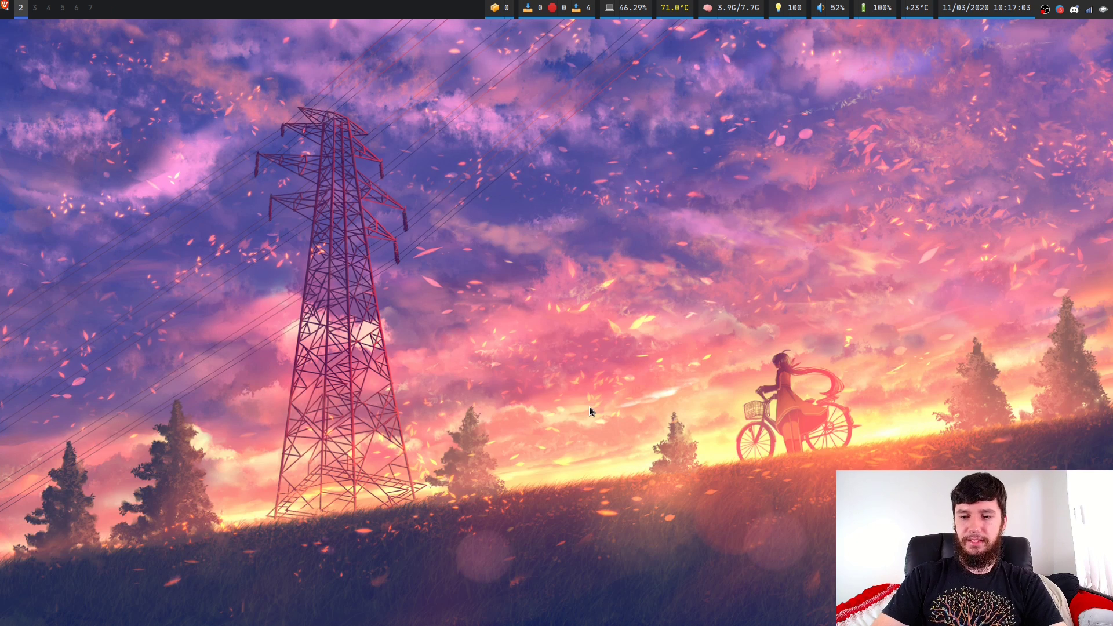
key(super+Return)
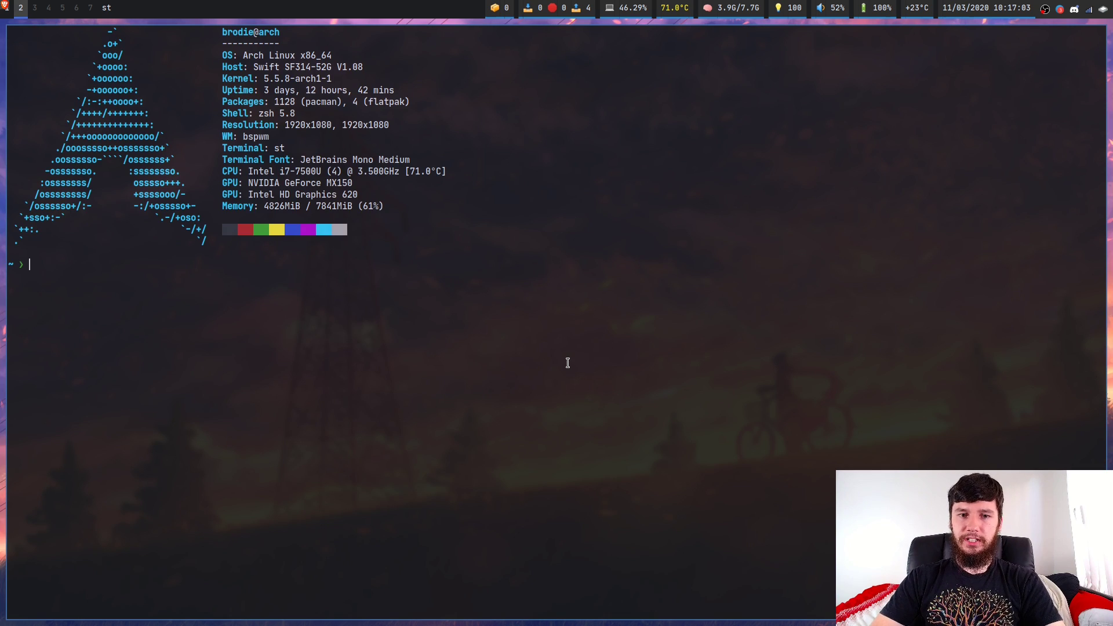
key(super+f)
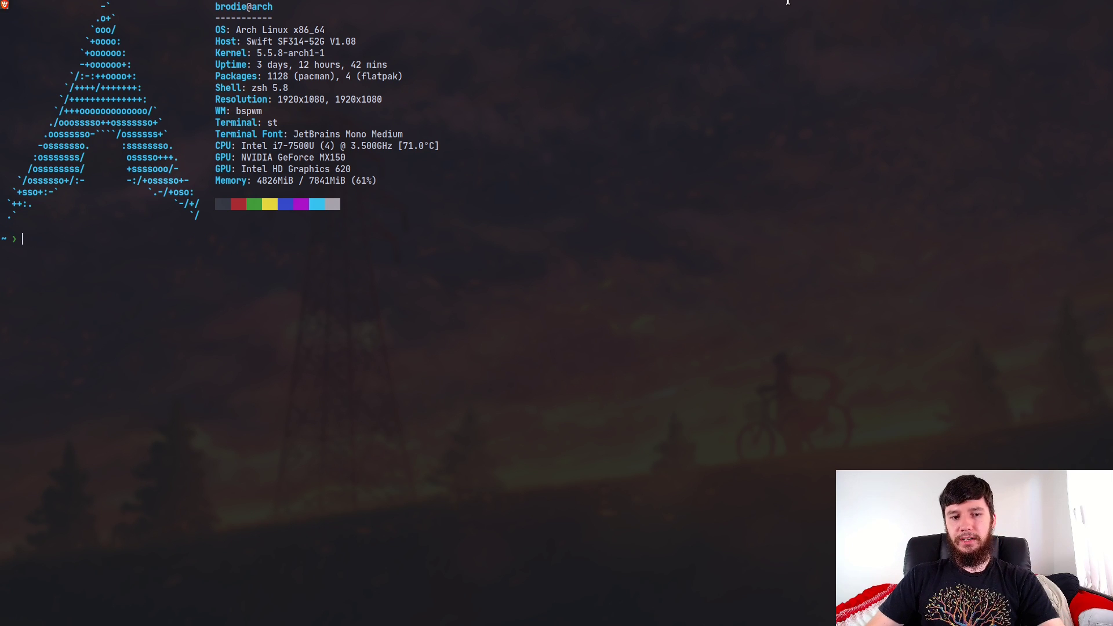
key(super+2)
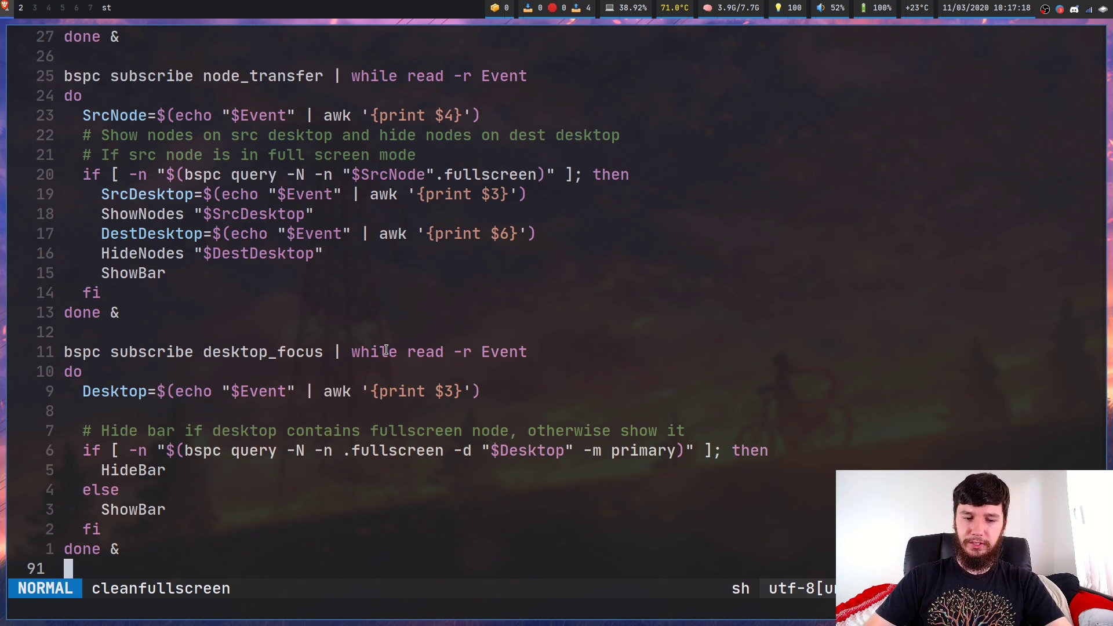
key(super+1)
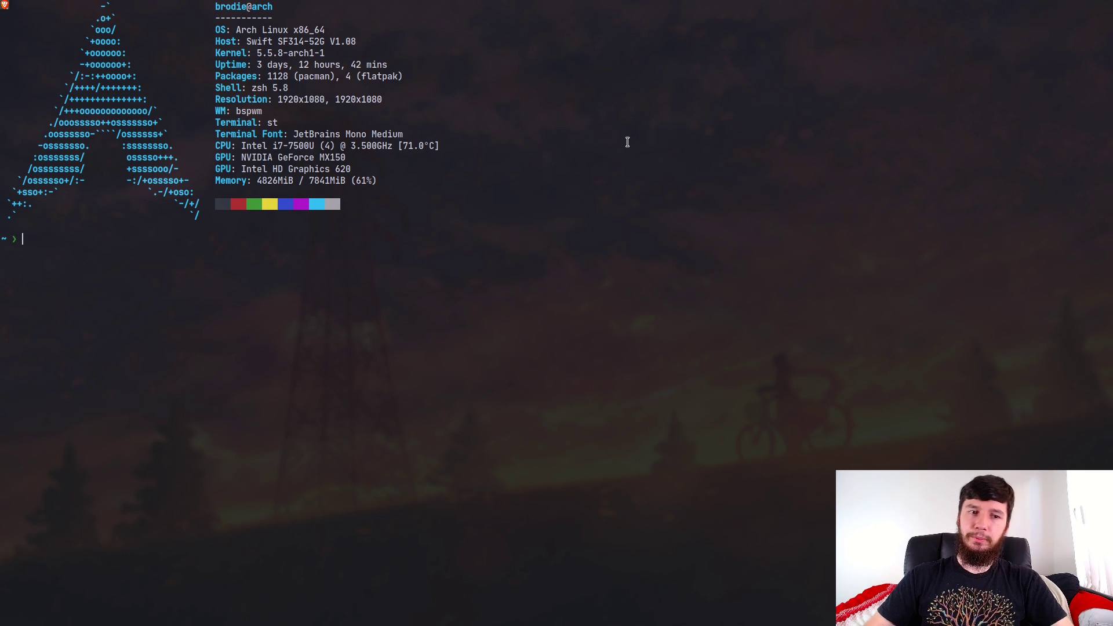
key(super+2)
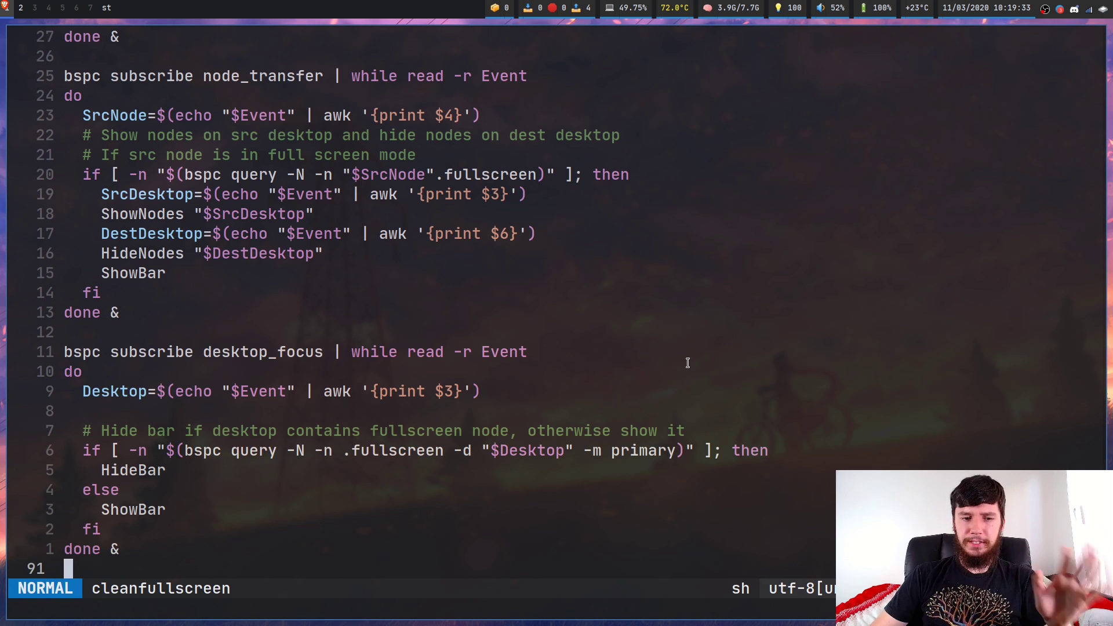
key(k)
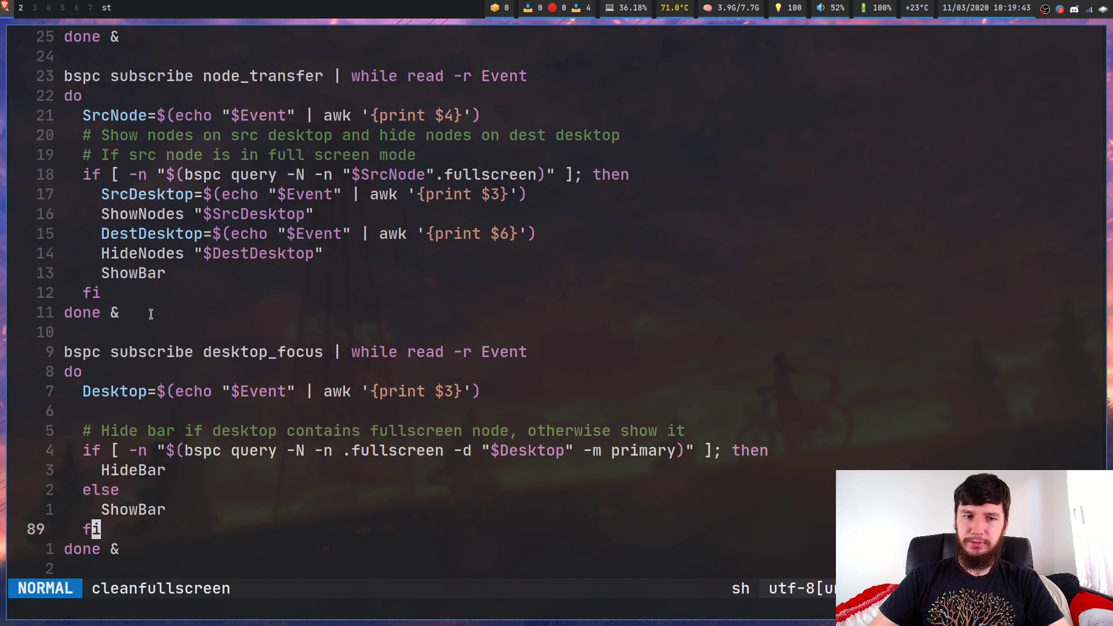
key(k)
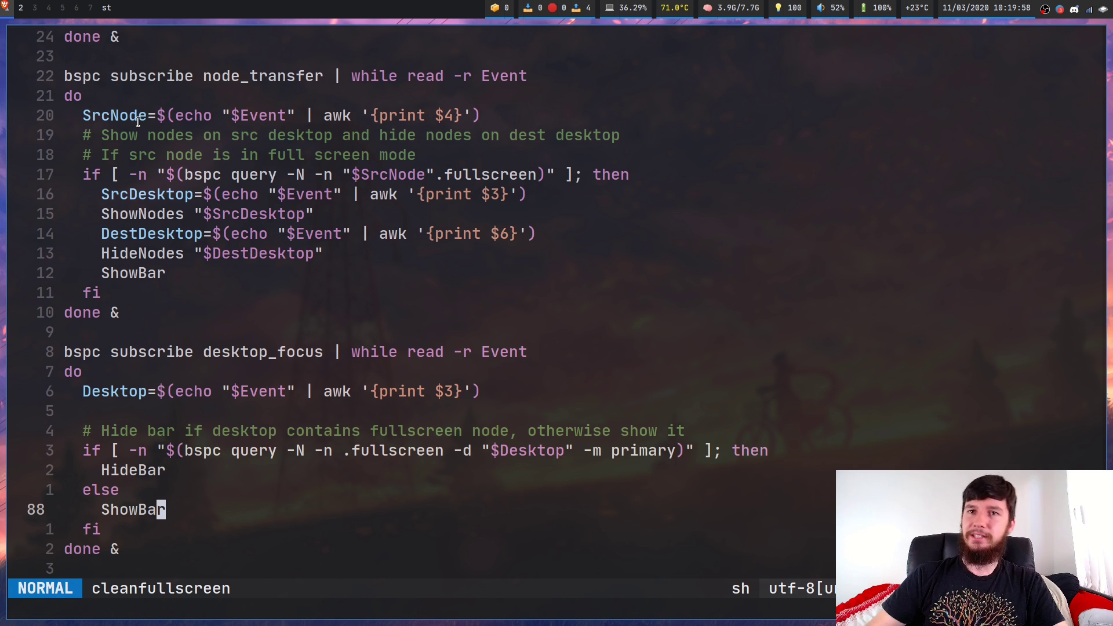
Jump to line 1 with :1, then step down past the helper functions to the node_state and node_remove subscribe lines.
key(k)
key(colon)
text(1)
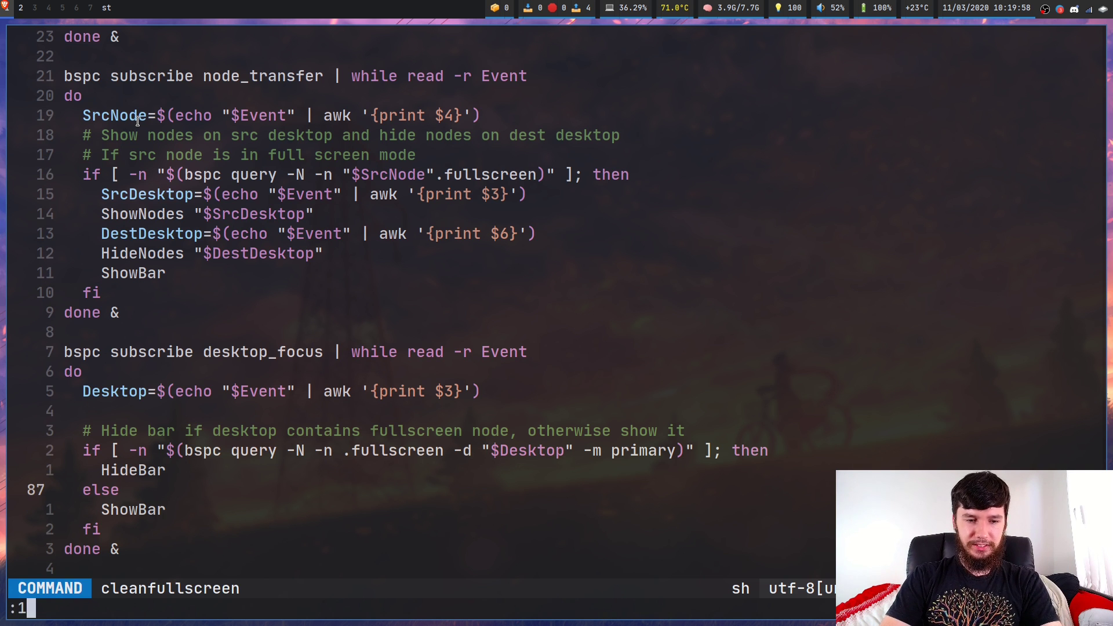
key(Return)
key(j)
key(j)
key(j)
key(j)
key(j)
key(j)
key(j)
key(j)
key(j)
key(j)
key(j)
key(j)
key(j)
key(j)
key(j)
key(j)
key(j)
key(j)
key(j)
key(j)
key(j)
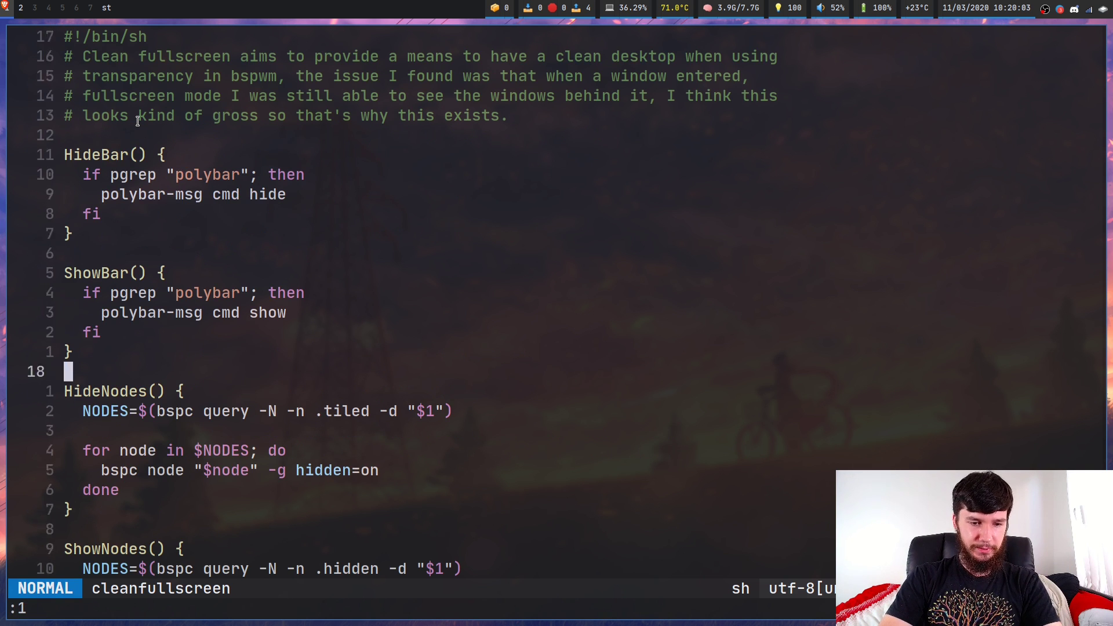
key(j)
key(k)
key(k)
key(k)
key(k)
key(k)
key(k)
key(k)
key(k)
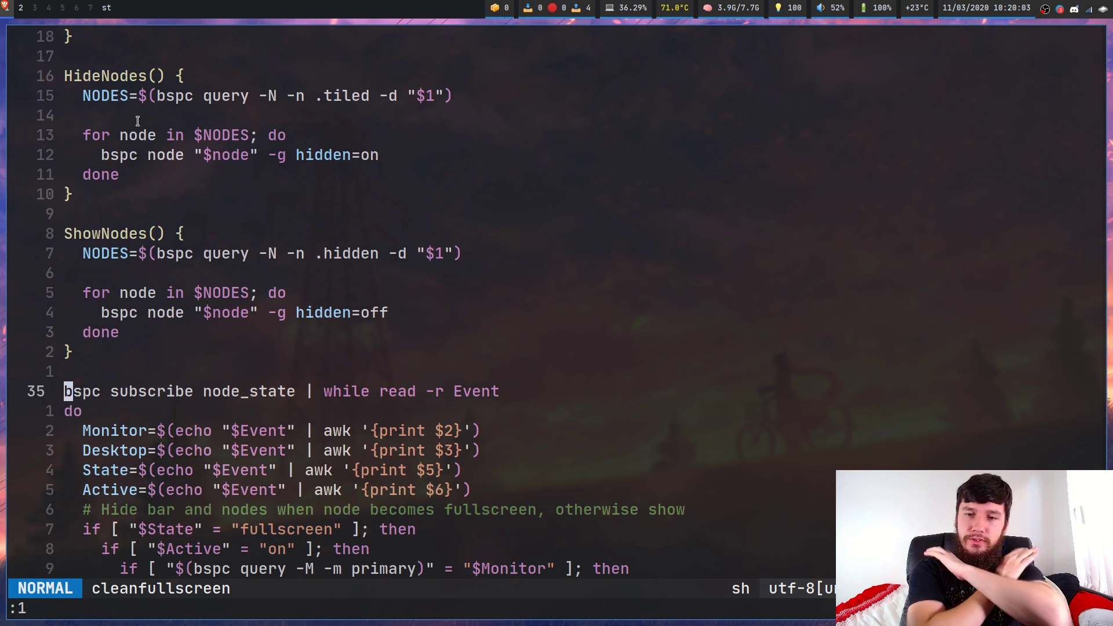
key(j)
key(j)
key(j)
key(j)
key(j)
key(j)
key(j)
key(j)
key(j)
key(j)
key(j)
key(j)
key(j)
key(j)
key(j)
key(j)
key(j)
key(j)
key(j)
key(j)
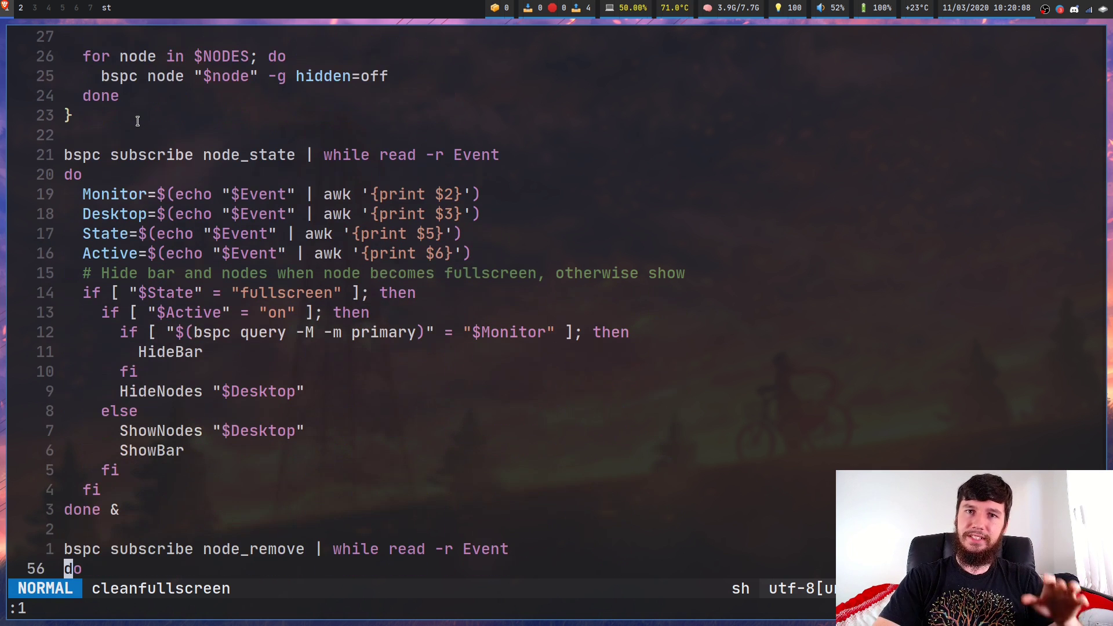
key(k)
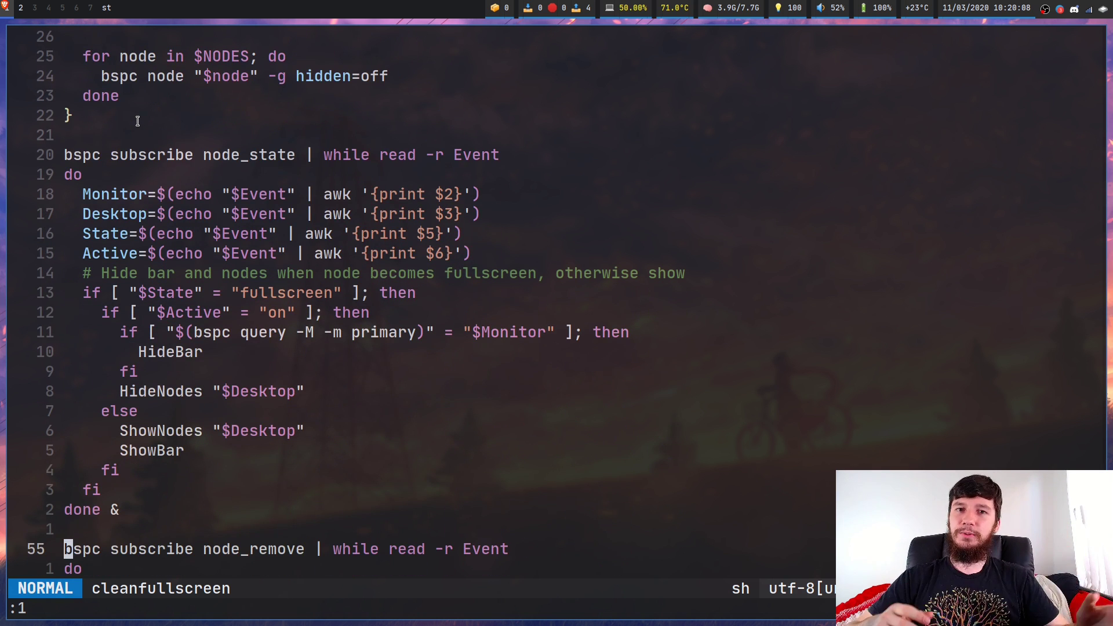